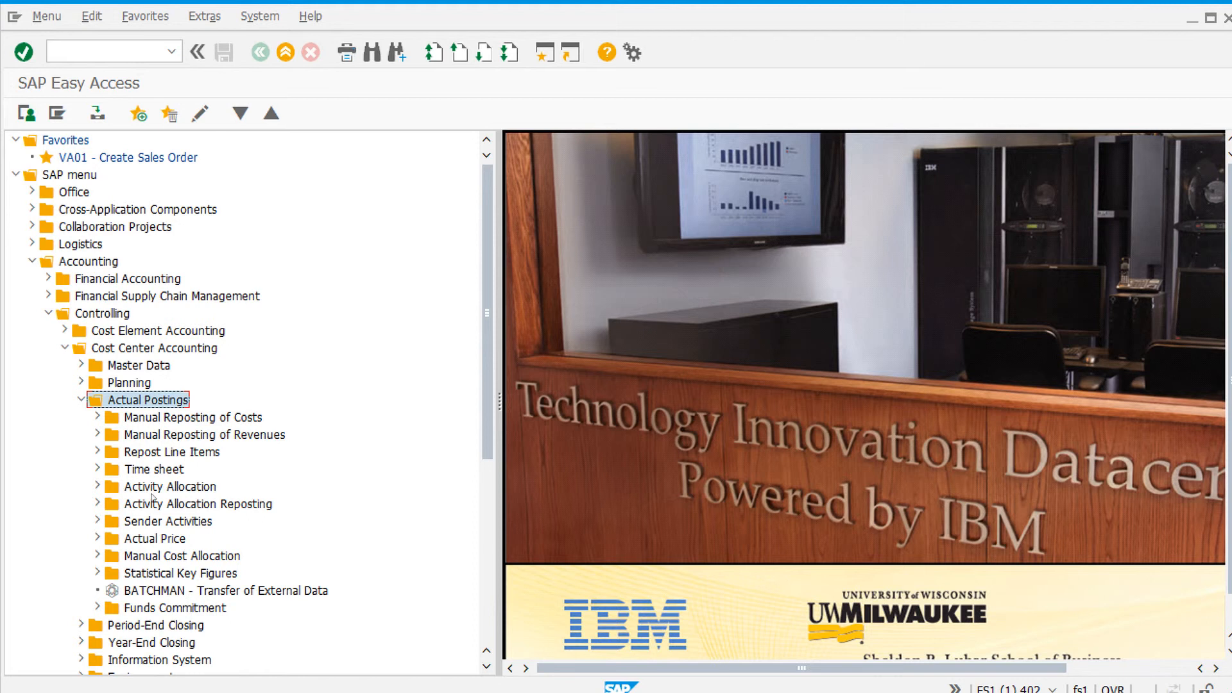
Step: Open the KB31N Enter transaction under Statistical Key Figures in Cost Center Accounting actual postings
left_click(181, 573)
double_click(181, 575)
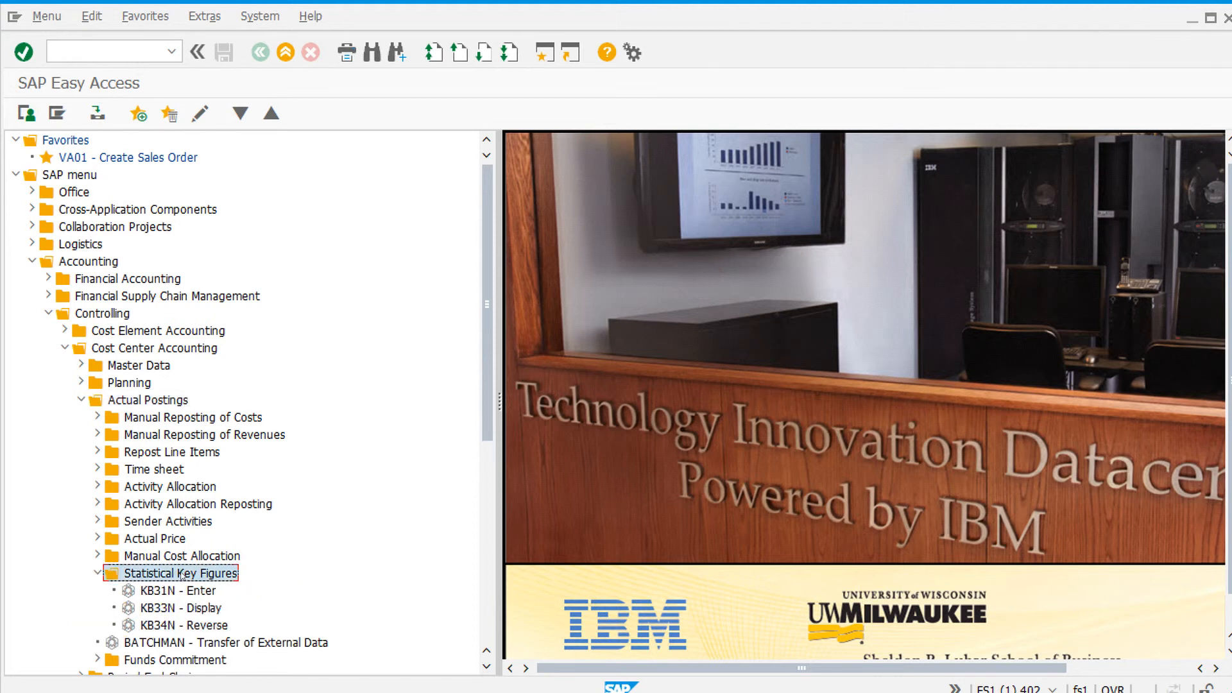
double_click(203, 591)
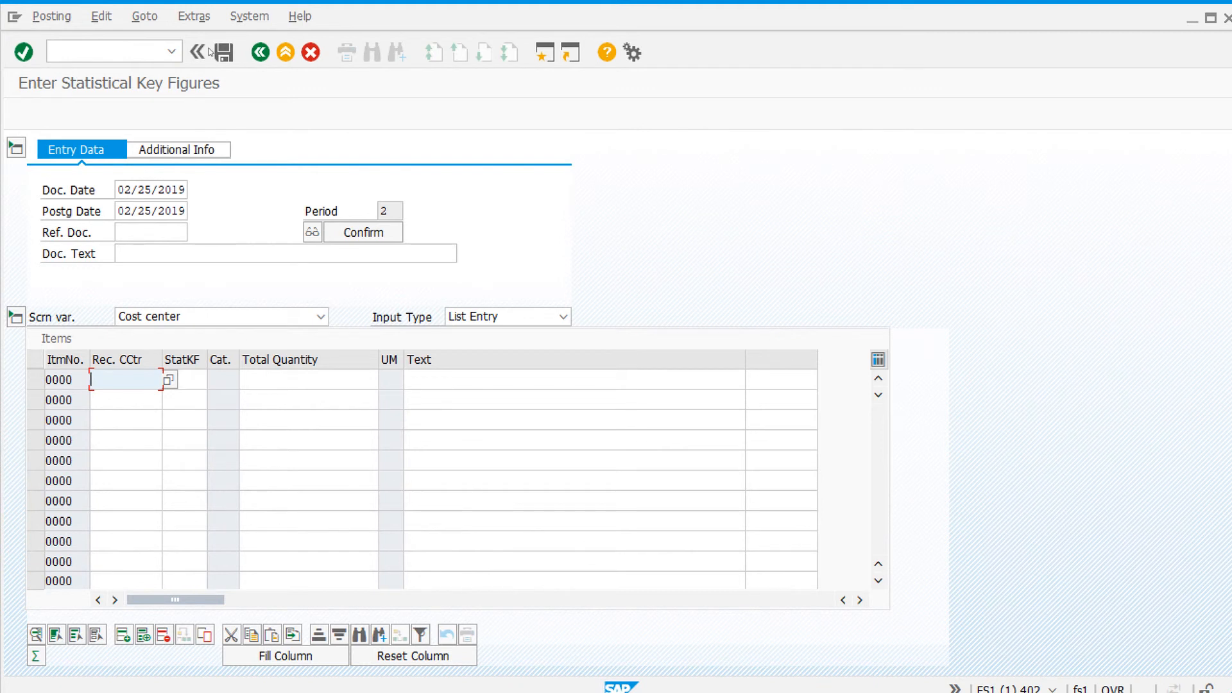
Step: Set the controlling area to 49FS for the transaction
left_click(195, 16)
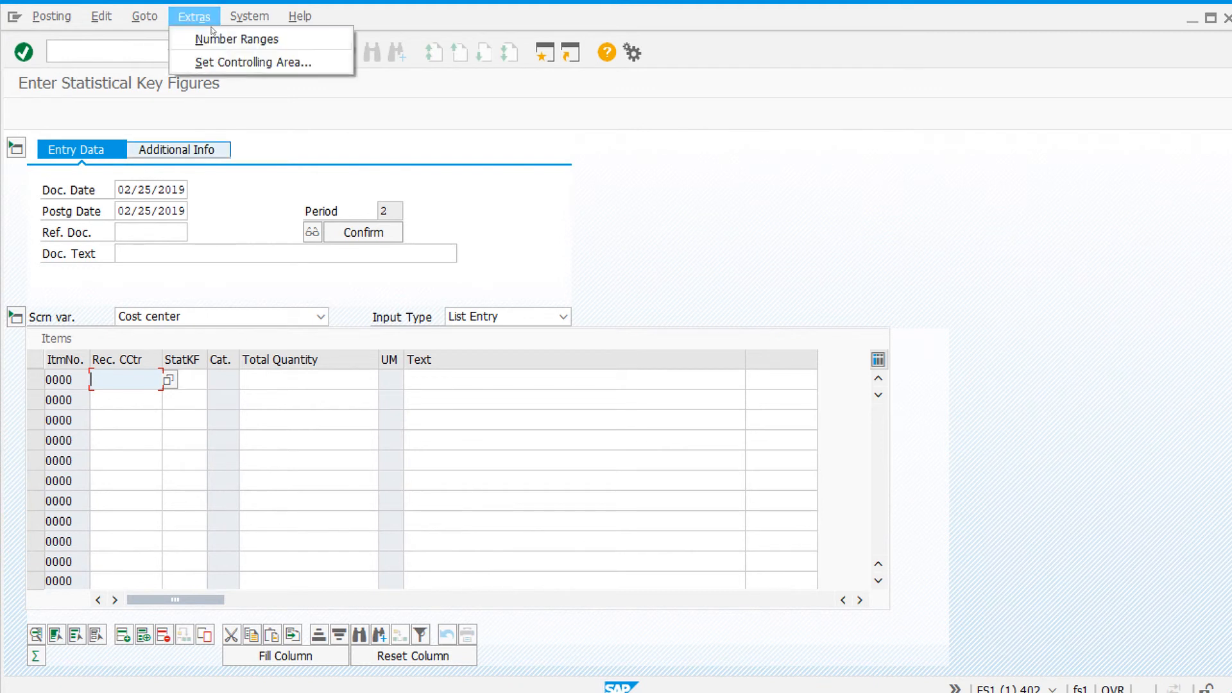
left_click(248, 65)
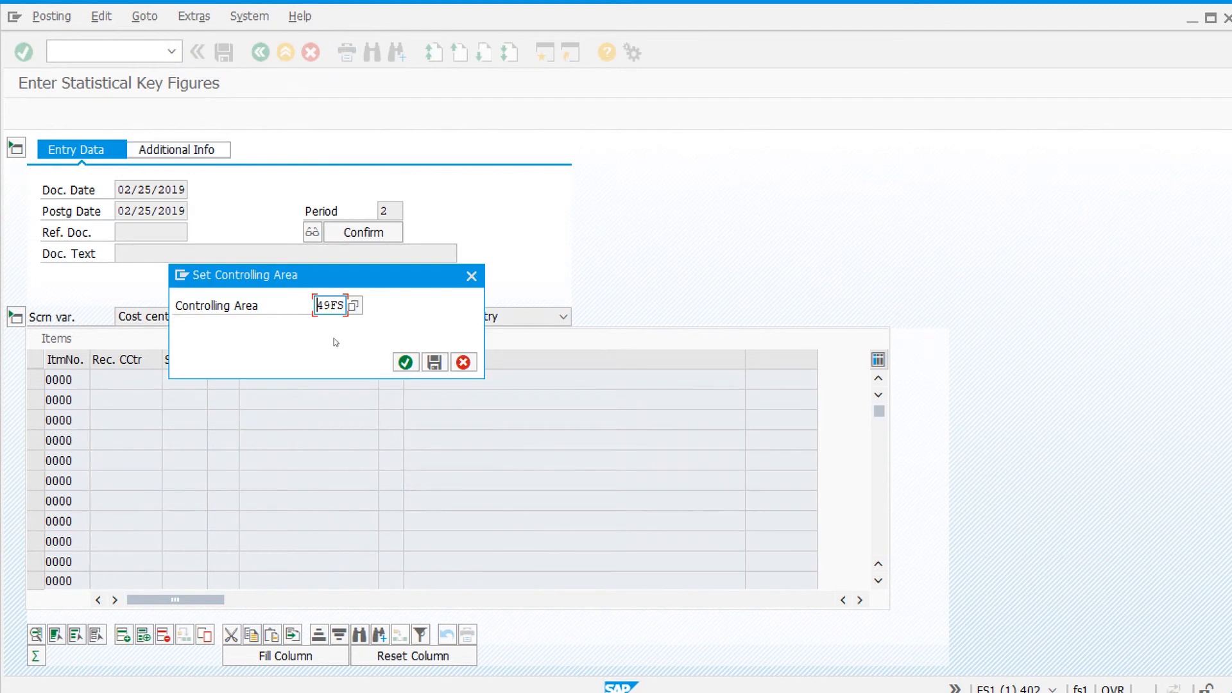
left_click(405, 362)
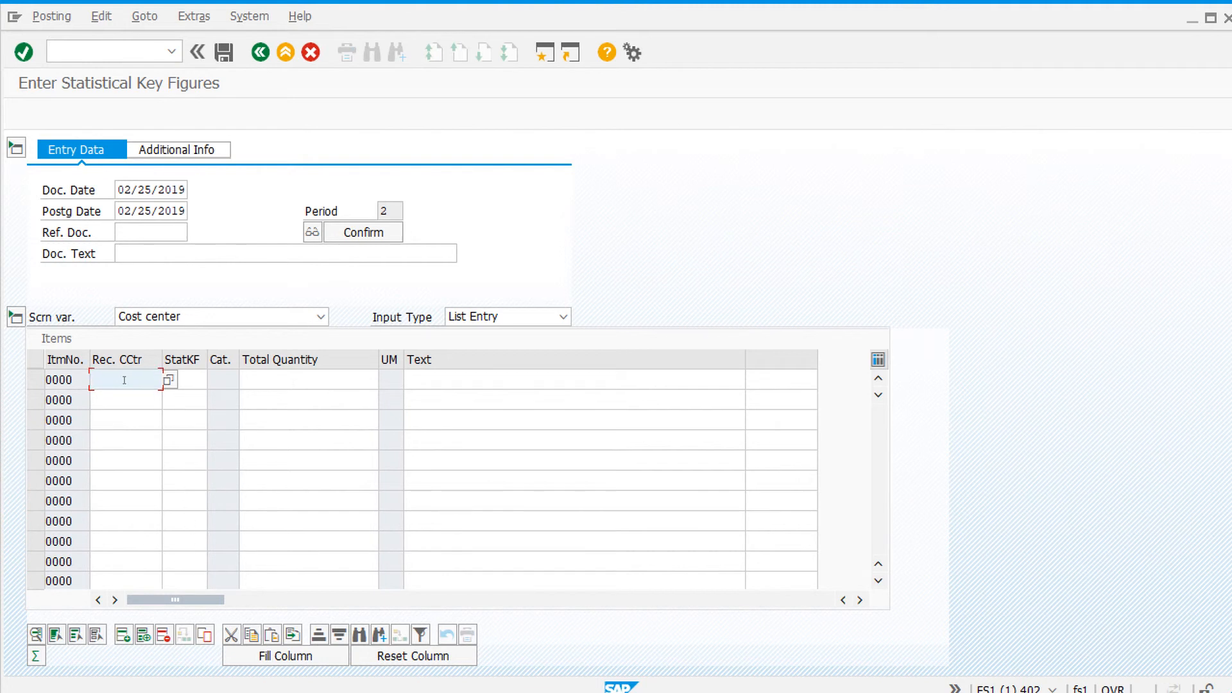
Step: Enter a line for cost center A010 with statistical key figure SQFT and total quantity 480
type("A010")
left_click(198, 381)
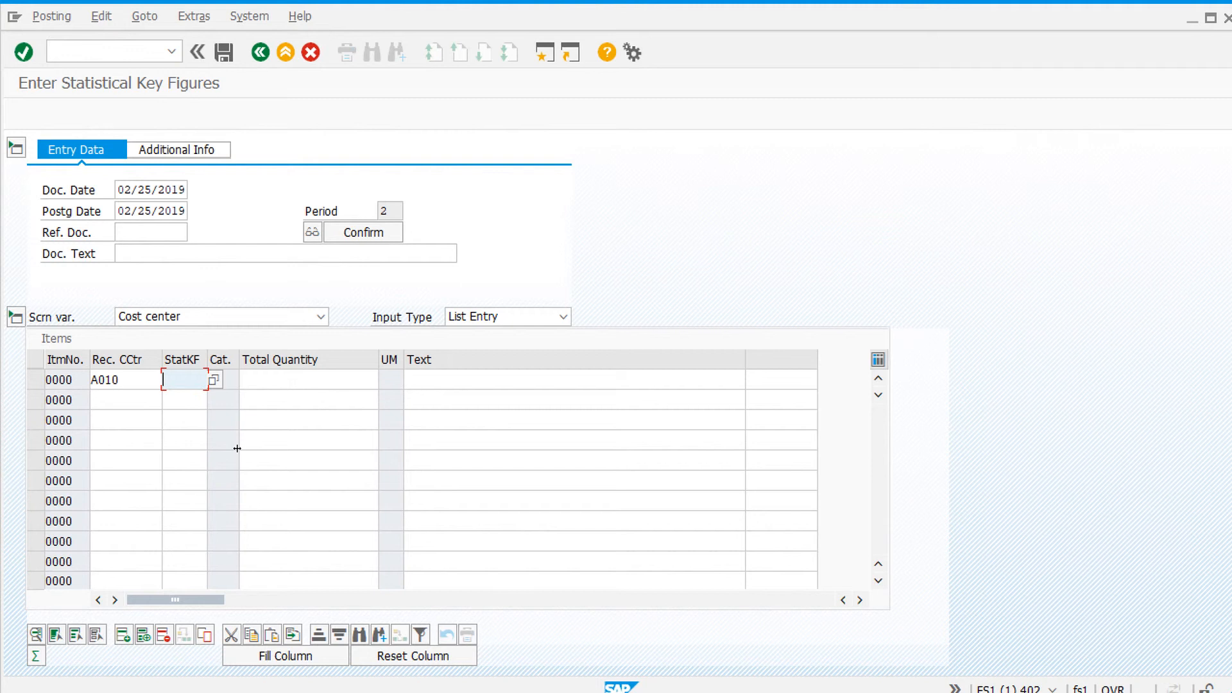
type("SQFT")
left_click(311, 374)
type("4")
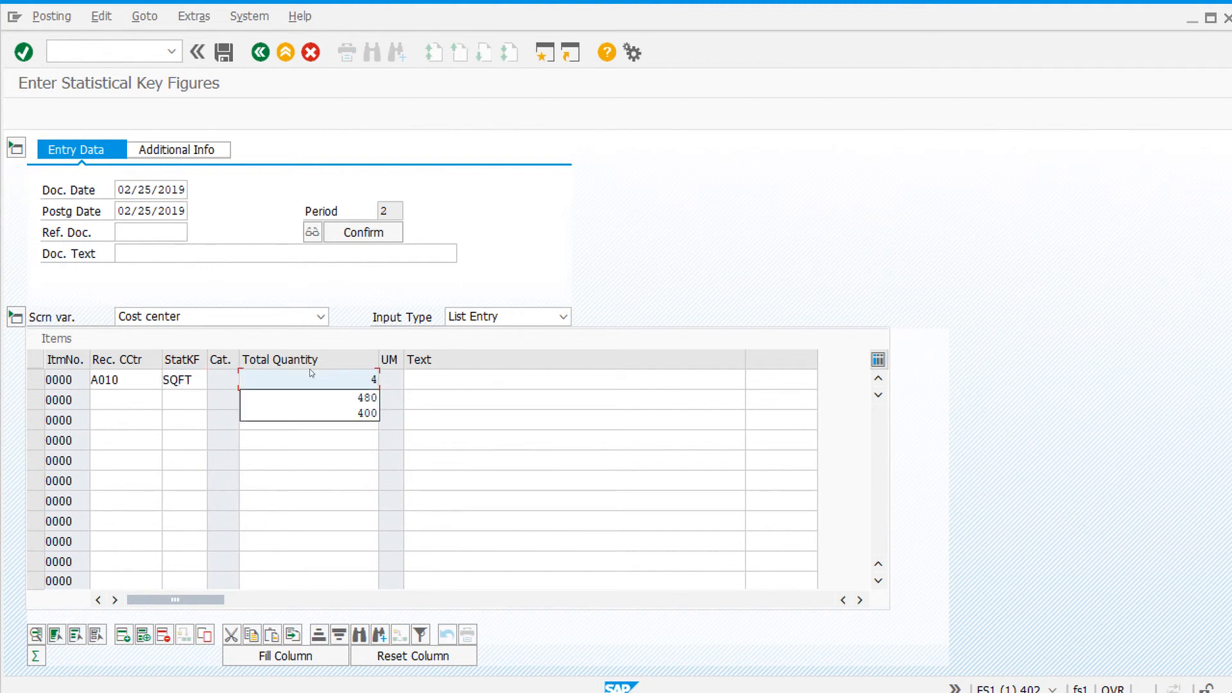
type("80")
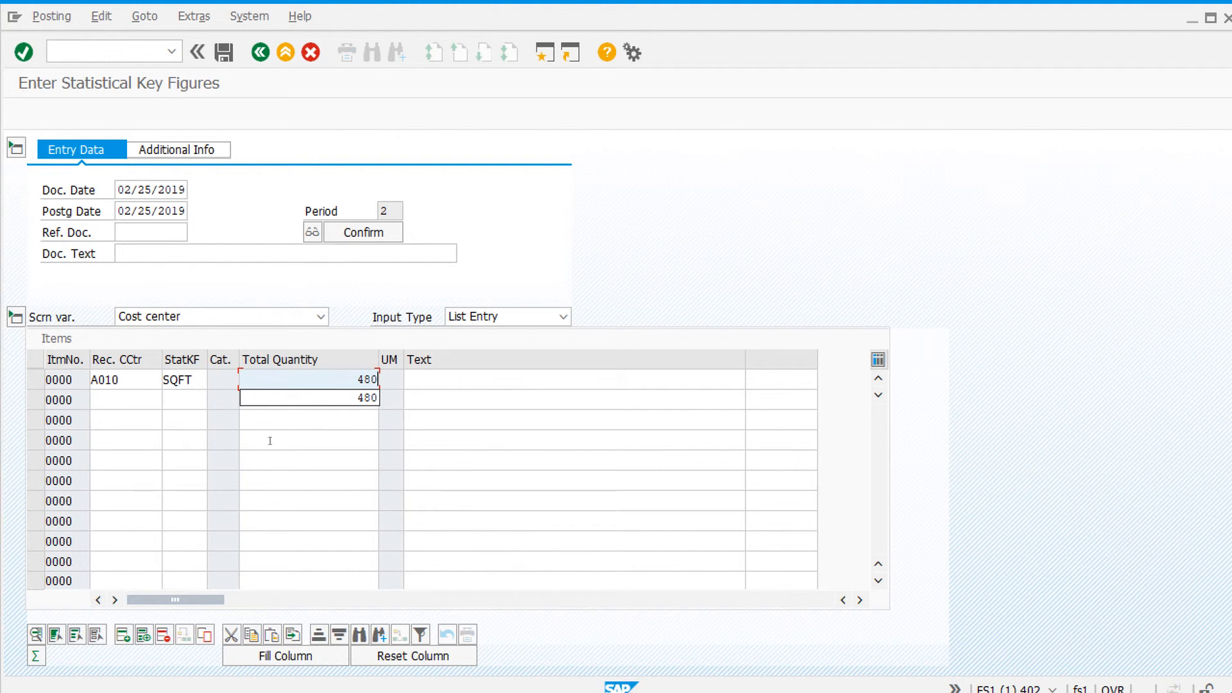
Step: Add a line for cost center A020 with statistical key figure SQFT and total quantity 520
left_click(140, 402)
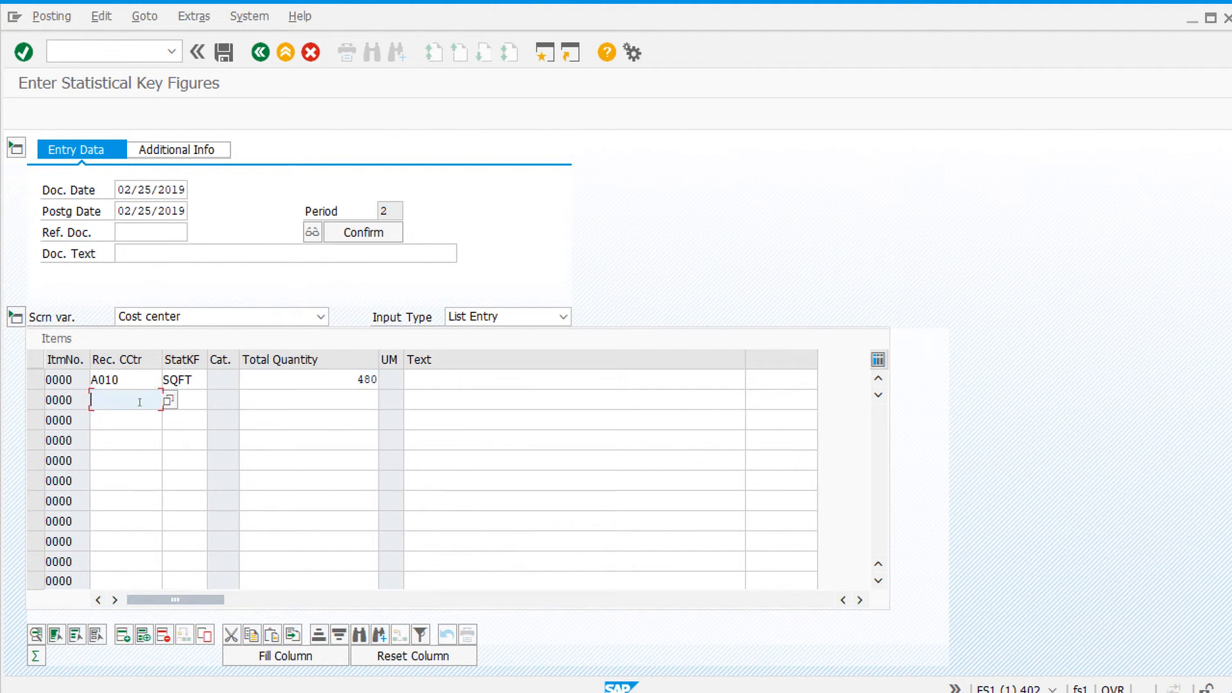
type("A020")
left_click(197, 405)
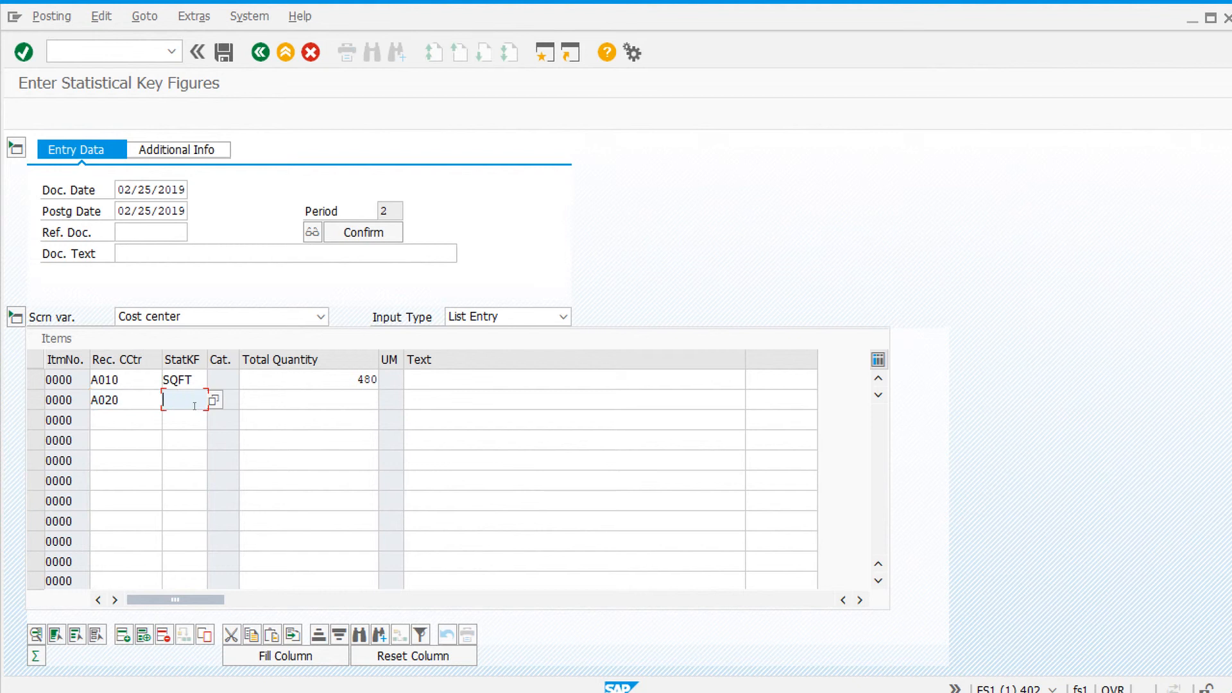
type("S")
left_click(180, 417)
left_click(292, 401)
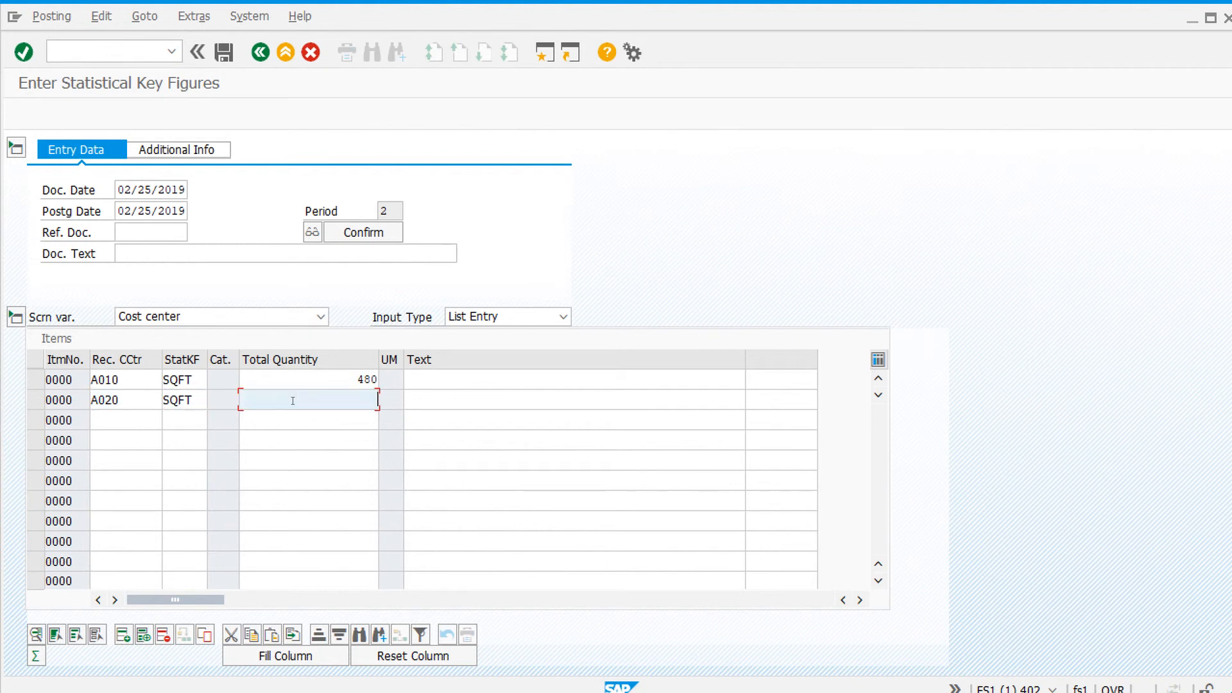
type("5")
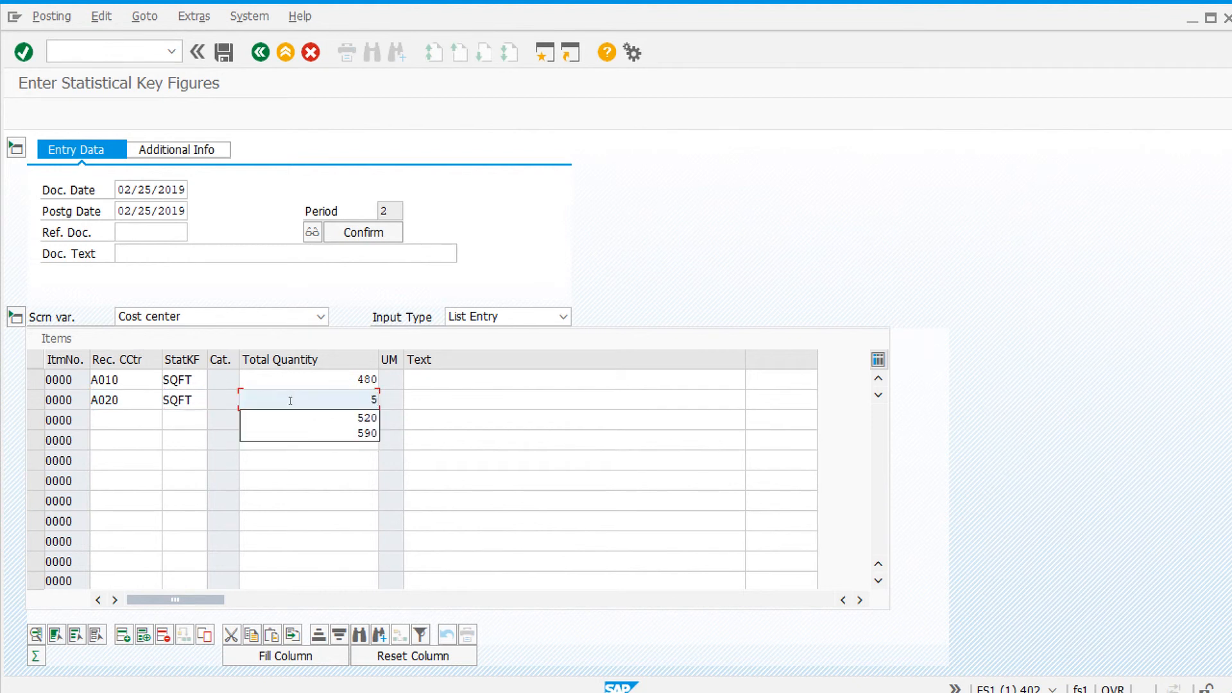
type("20")
Step: Add a line for cost center A030 with statistical key figure SQFT and total quantity 200
left_click(139, 418)
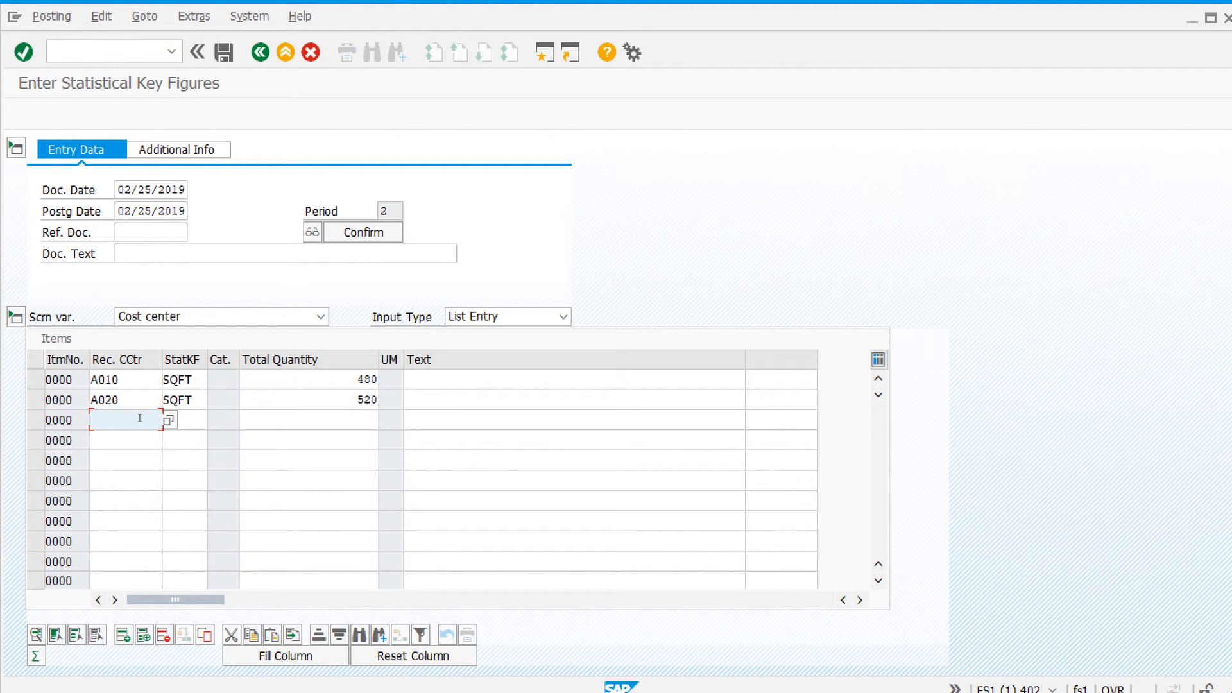
type("A")
key("Down")
key("Down")
key("Down")
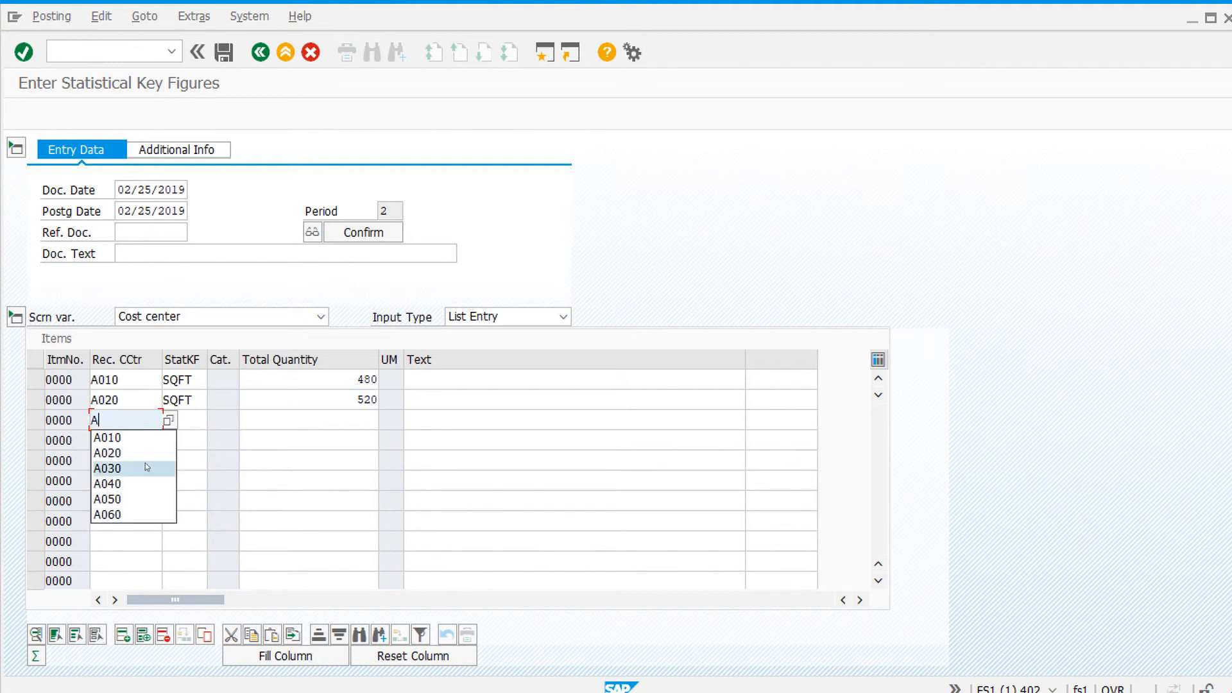
key("Tab")
type("SQFT")
left_click(325, 419)
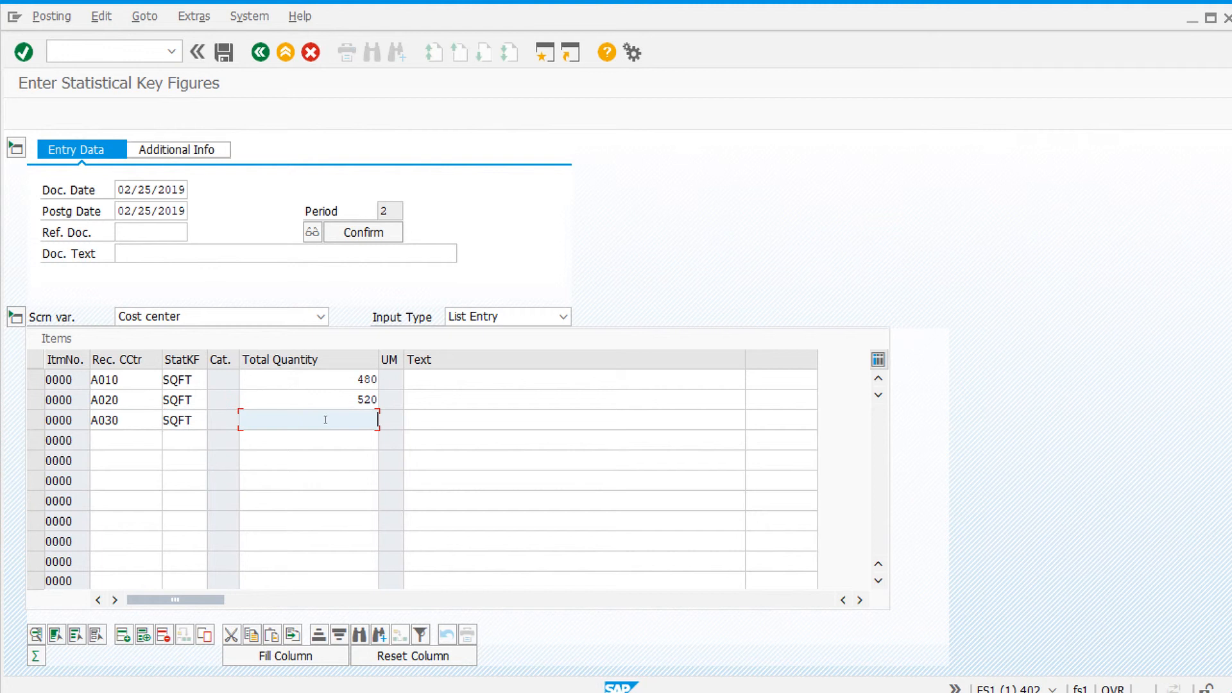
type("200")
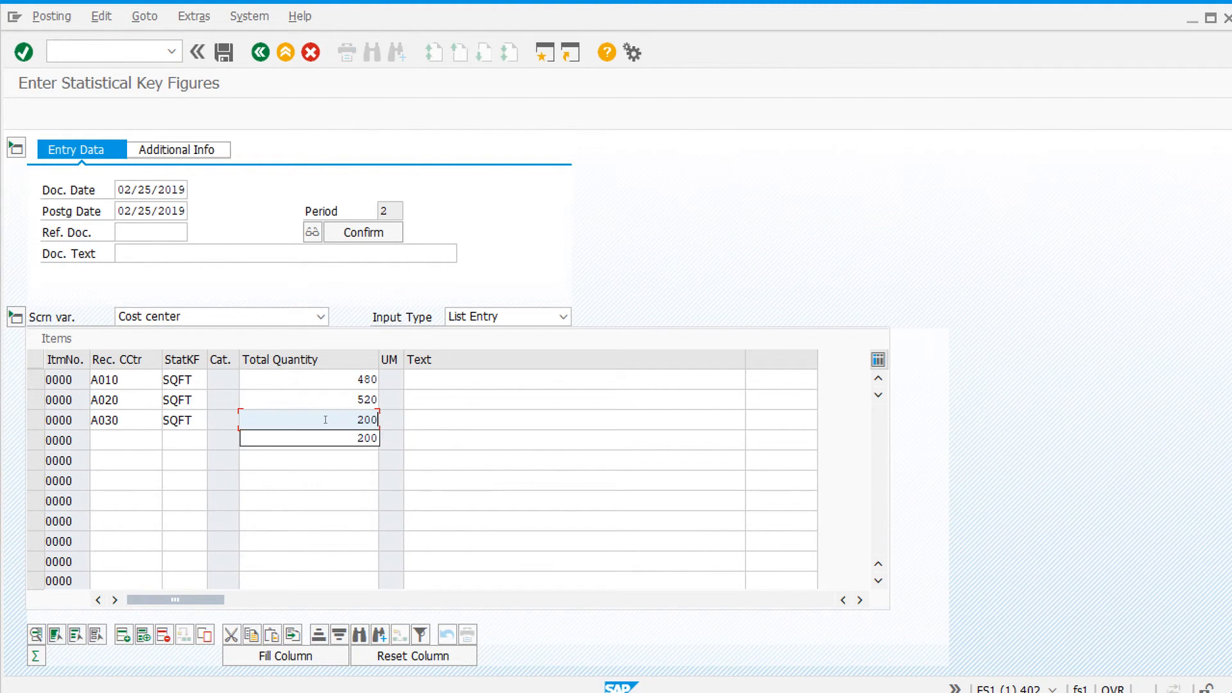
Step: Add a line for cost center A040 with statistical key figure SQFT and total quantity 590
left_click(110, 440)
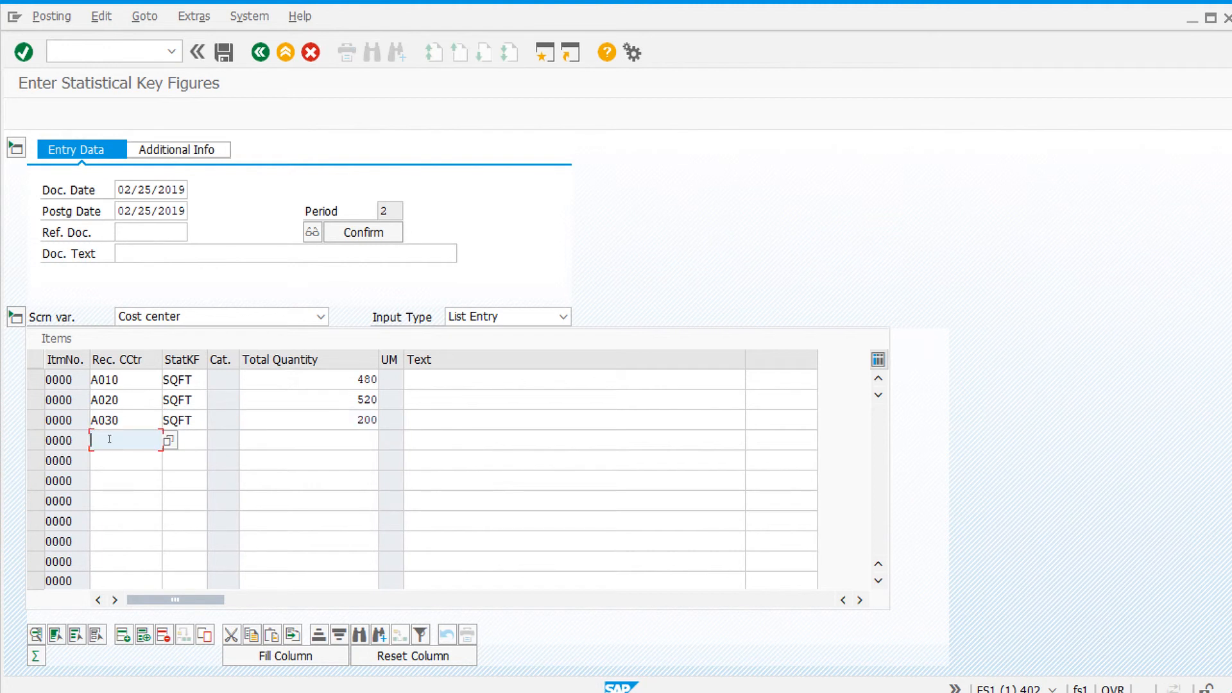
type("A")
left_click(129, 504)
key("Tab")
type("S")
left_click(180, 460)
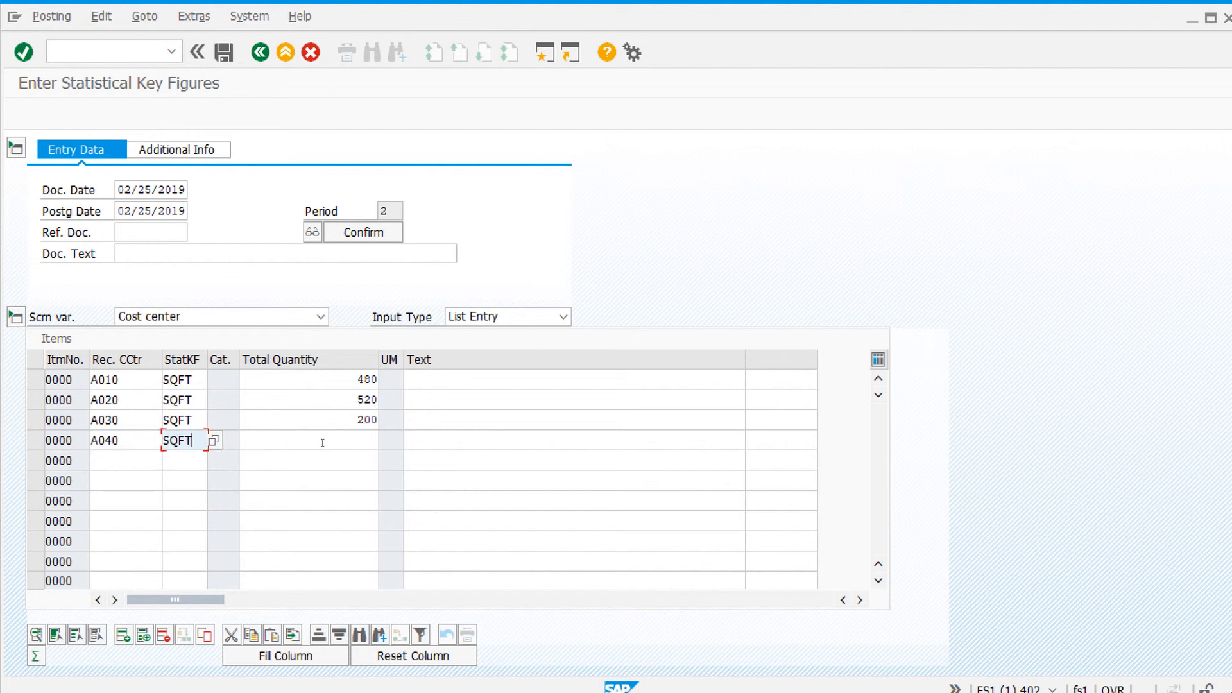
left_click(323, 442)
type("590")
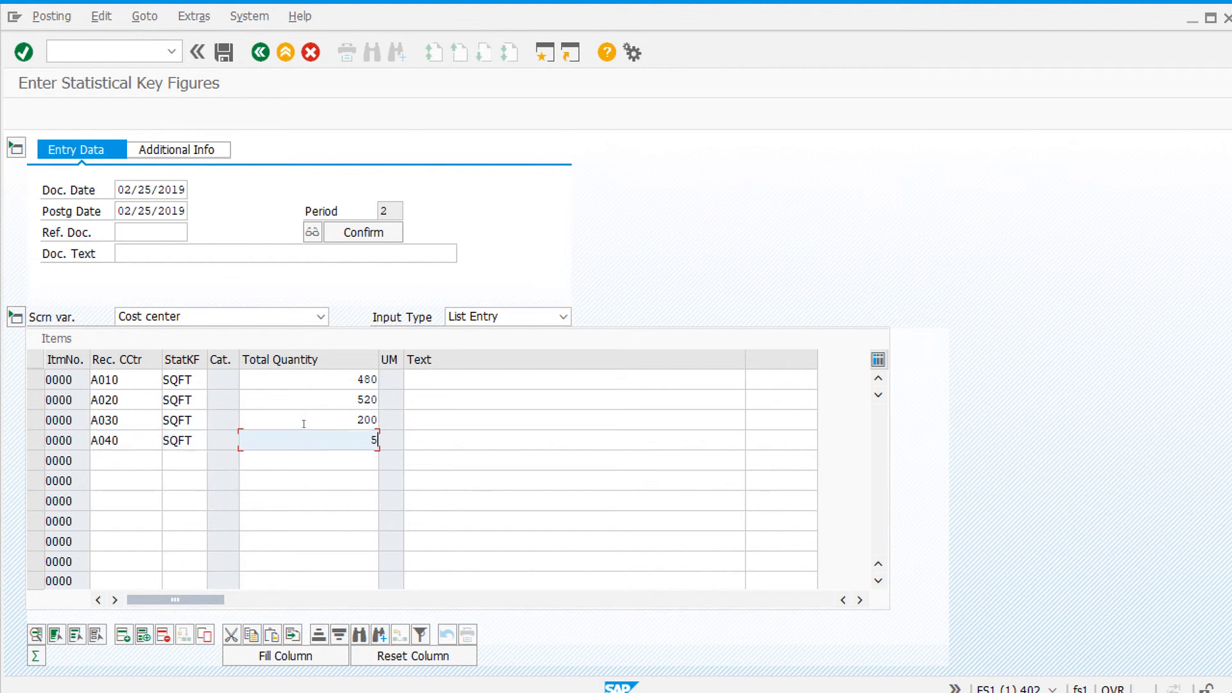
Step: Add a line for cost center A050 with statistical key figure SQFT and total quantity 310
left_click(150, 462)
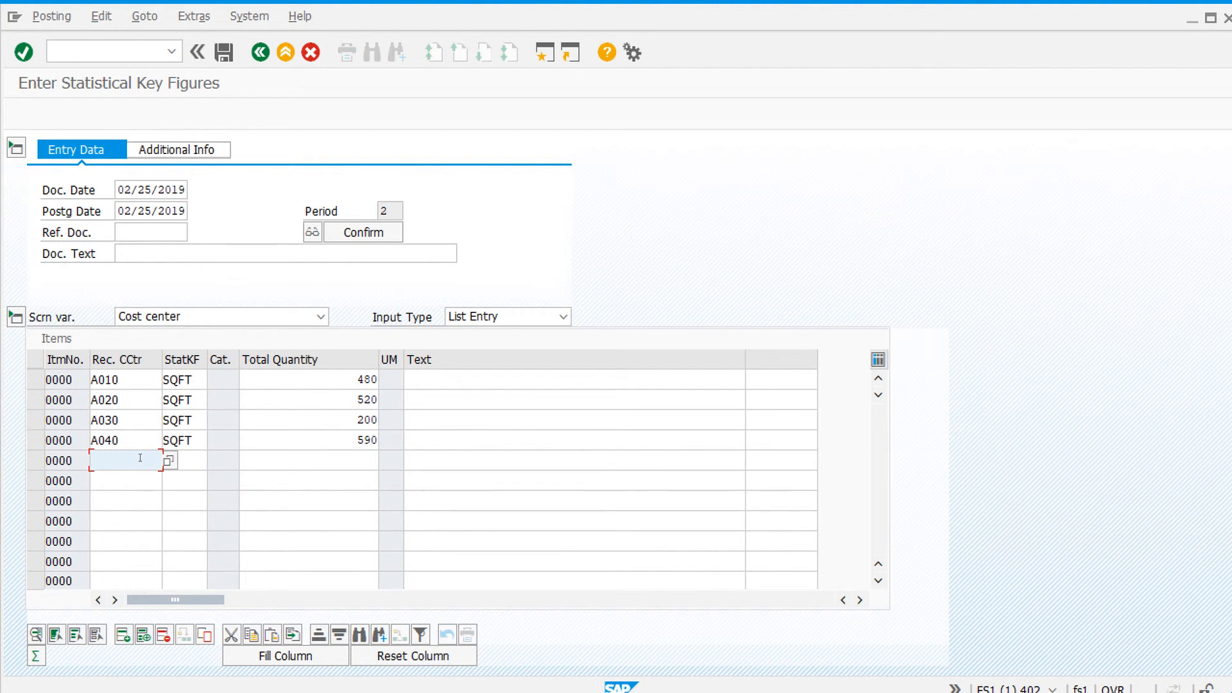
type("A050")
left_click(200, 468)
type("S")
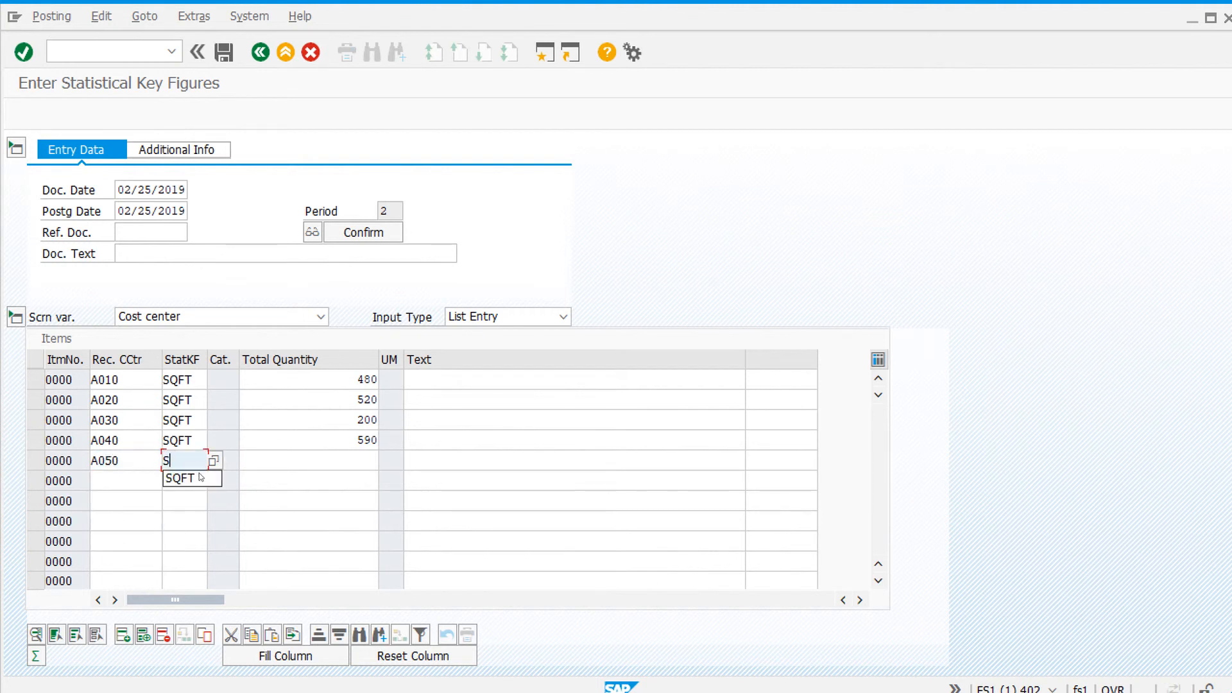
left_click(201, 478)
left_click(284, 460)
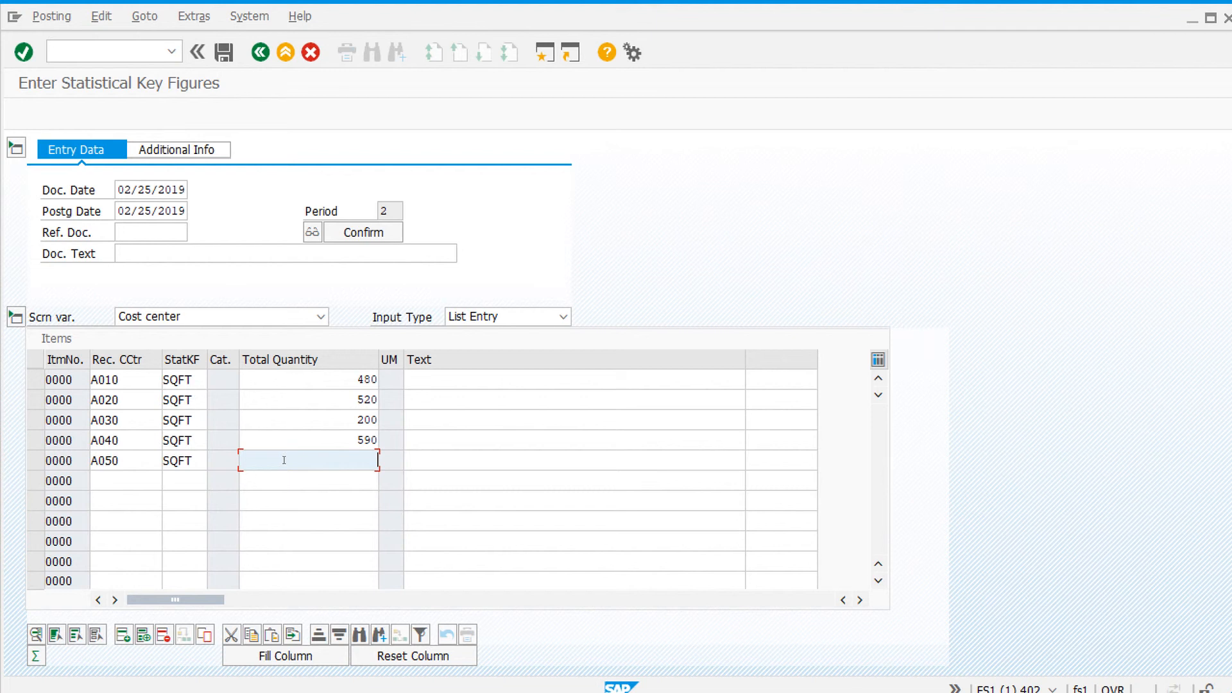
type("310")
Step: Add a line for cost center A060 with statistical key figure SQFT and total quantity 400
left_click(143, 483)
type("A0")
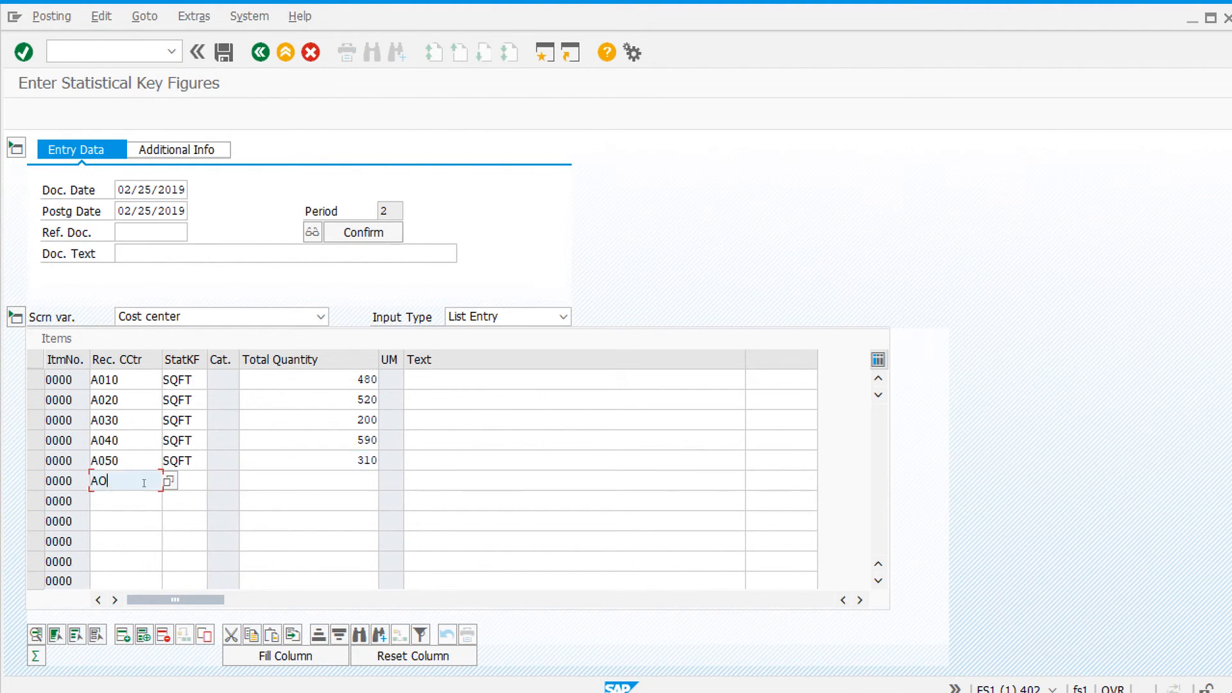
key("BackSpace")
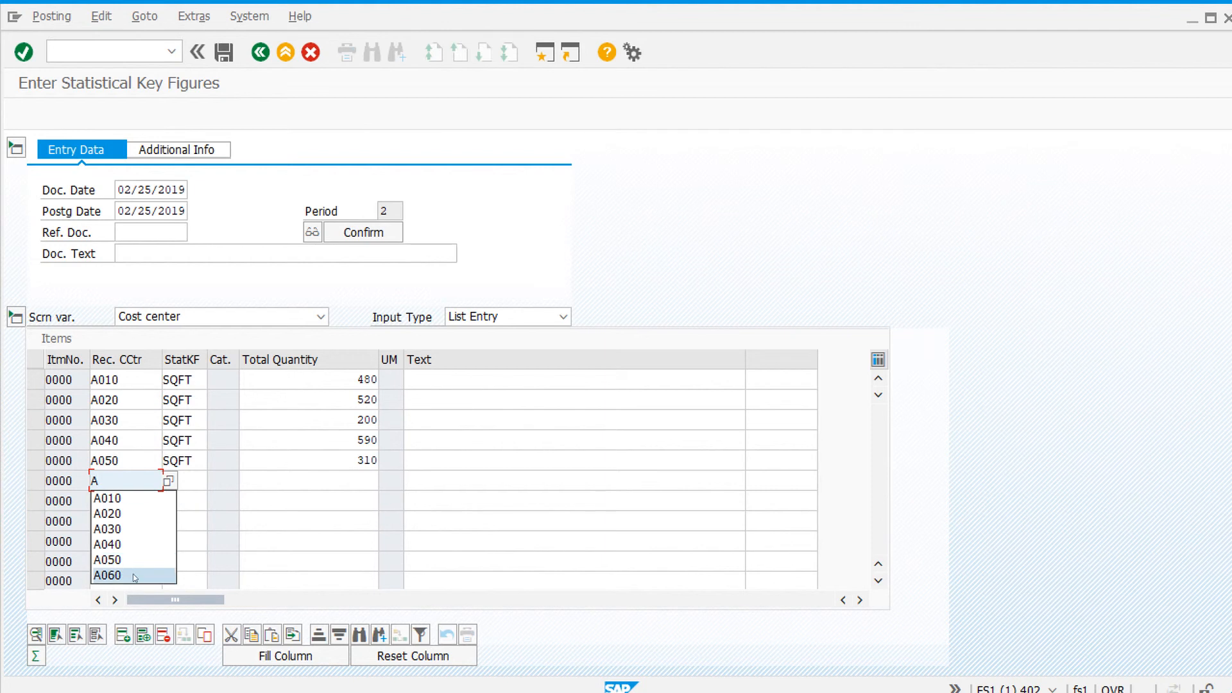
left_click(132, 575)
left_click(201, 489)
type("S")
left_click(182, 498)
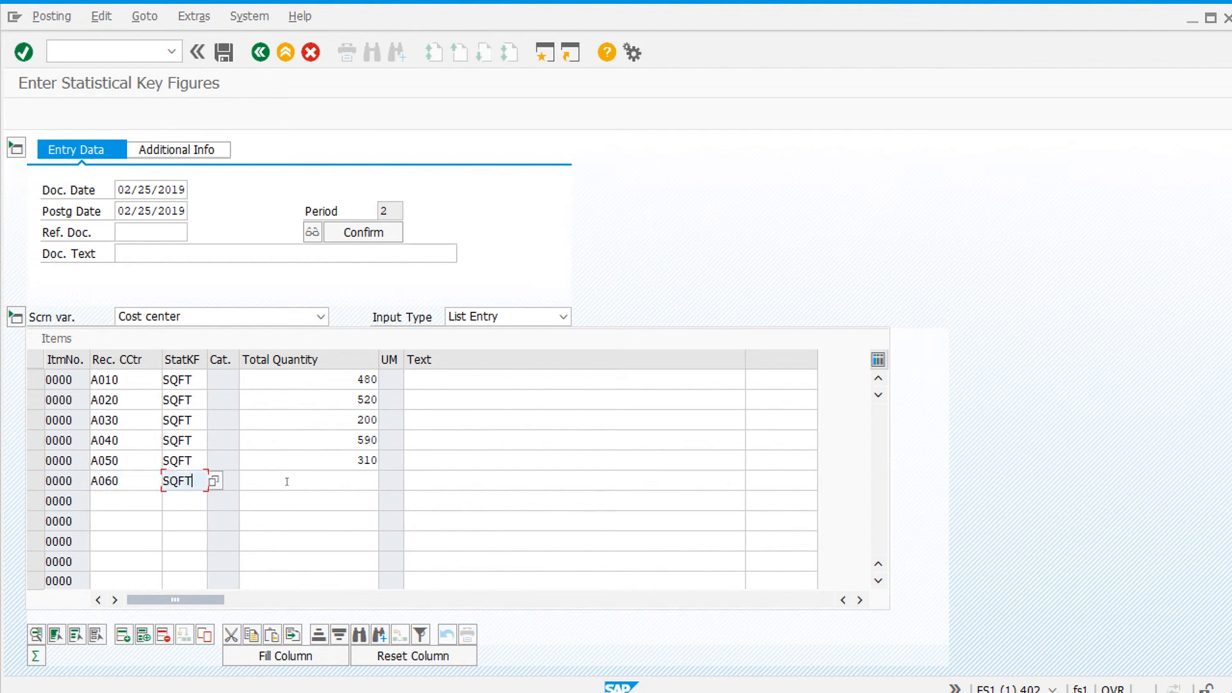
left_click(285, 481)
type("400")
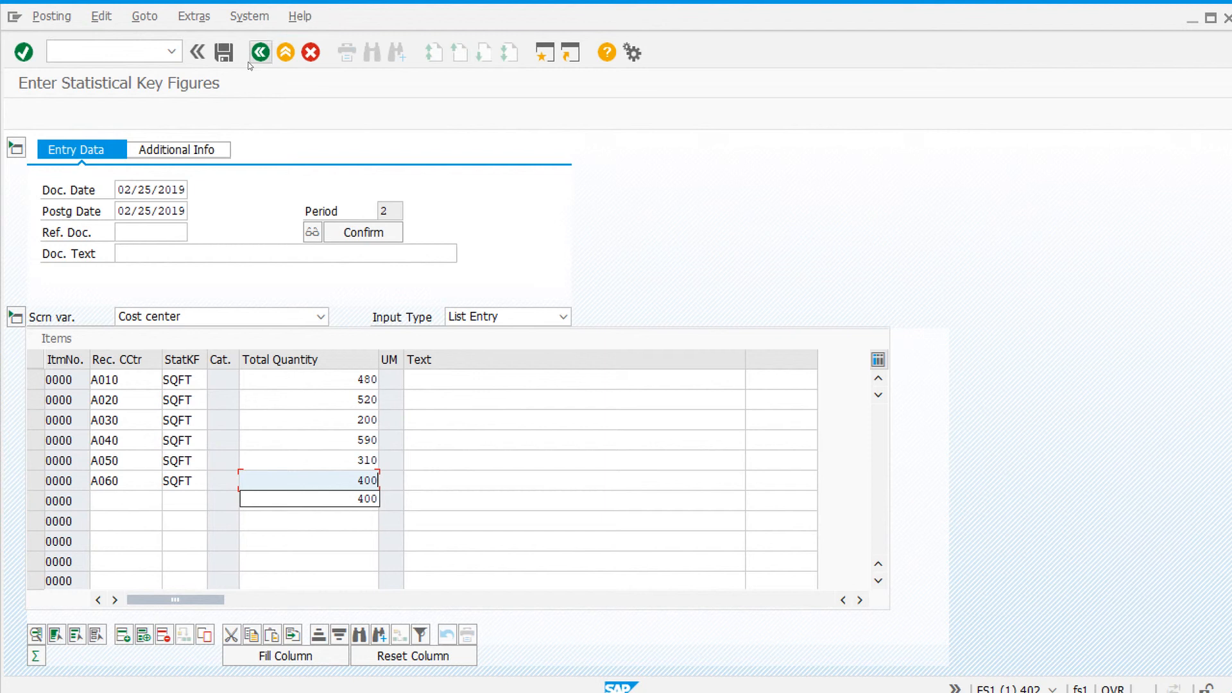
Step: Post the statistical key figure document and leave the transaction
left_click(226, 54)
left_click(228, 57)
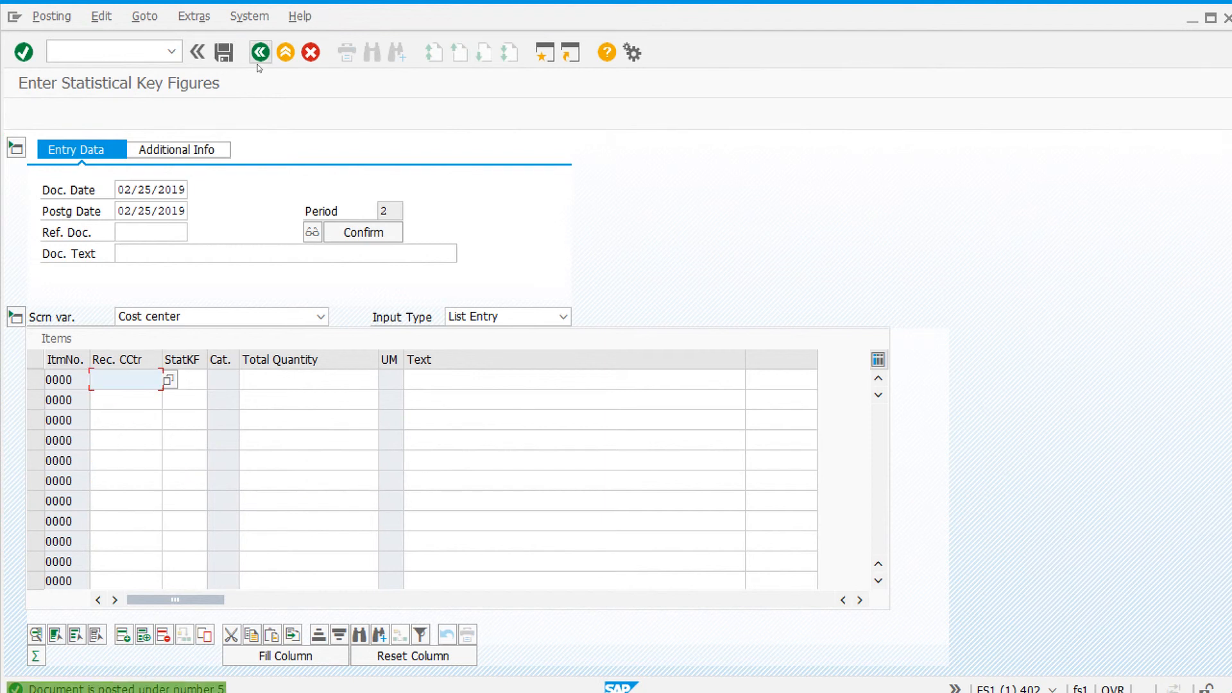
left_click(260, 52)
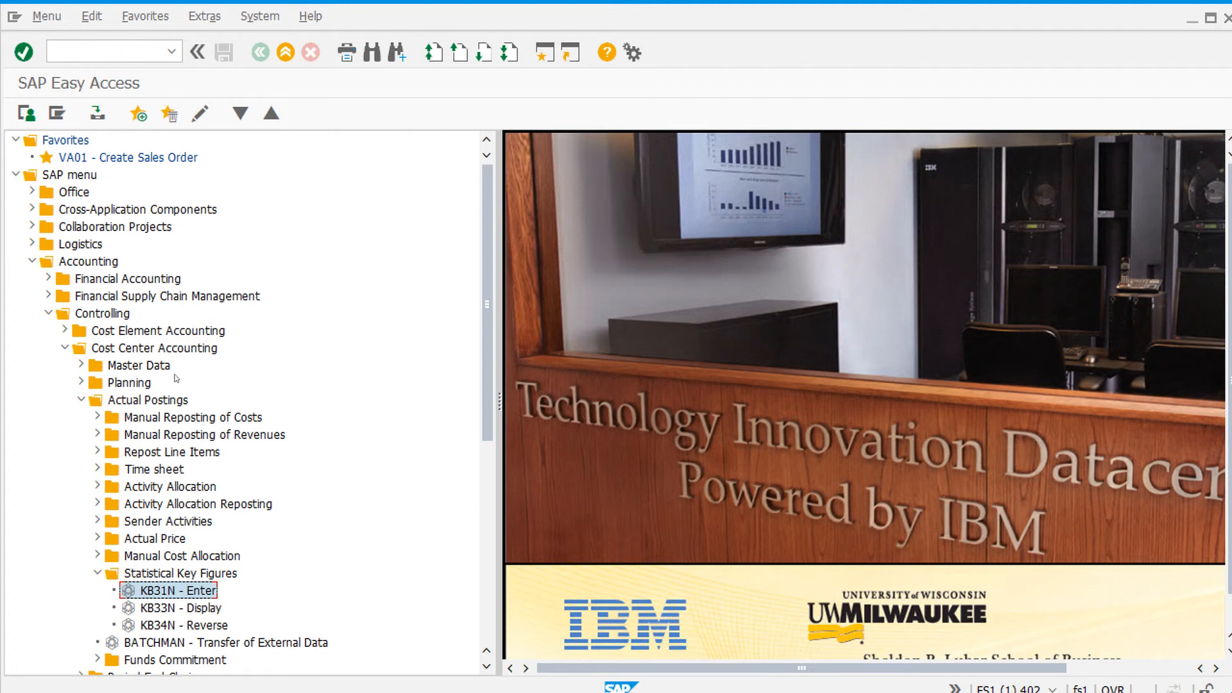
Step: Collapse the Actual Postings folder under Cost Center Accounting in the menu tree
left_click(106, 262)
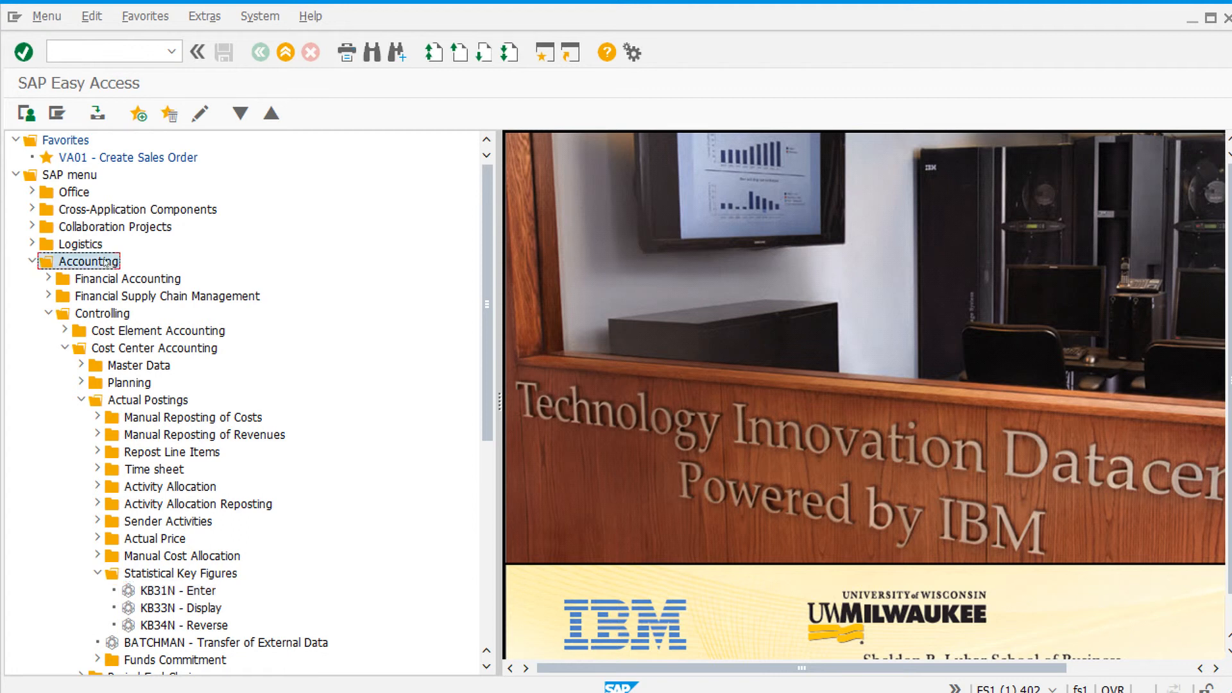
left_click(127, 315)
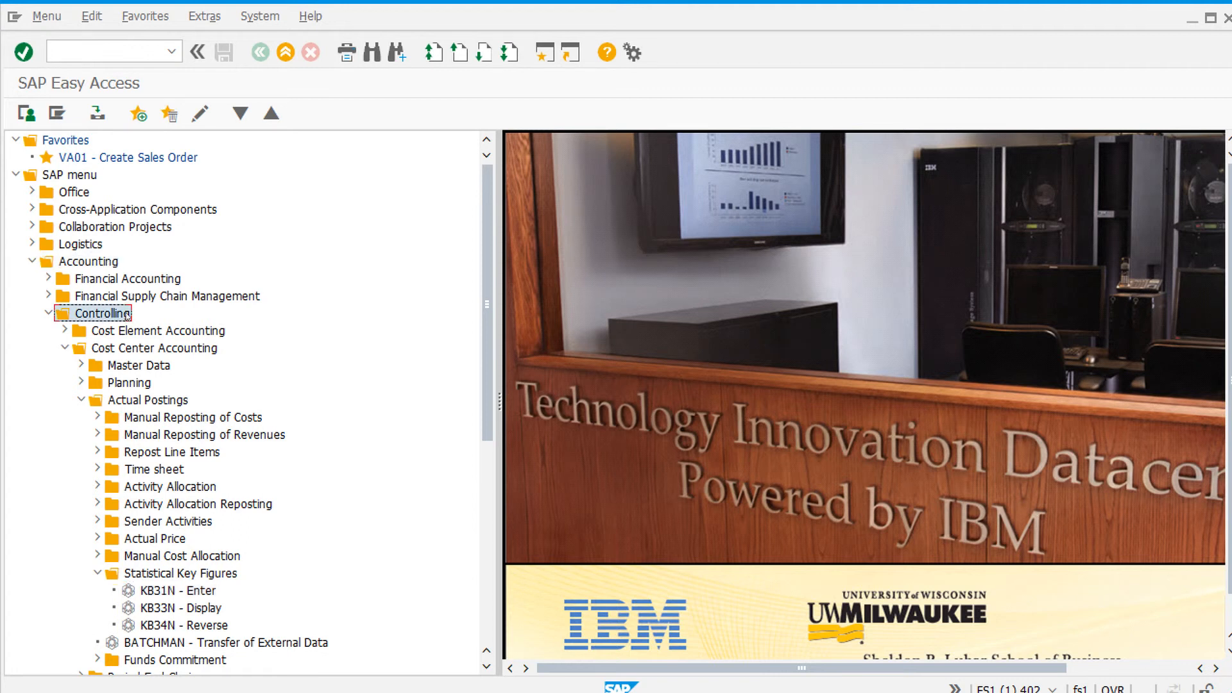
left_click(142, 352)
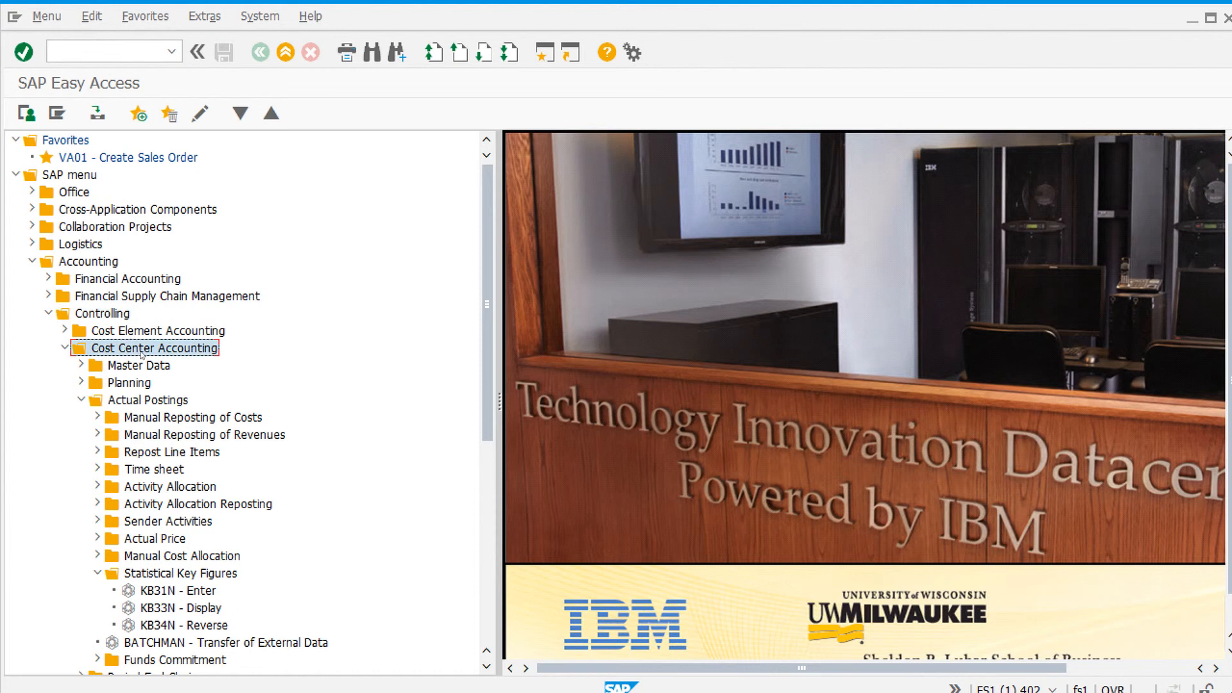
left_click(82, 401)
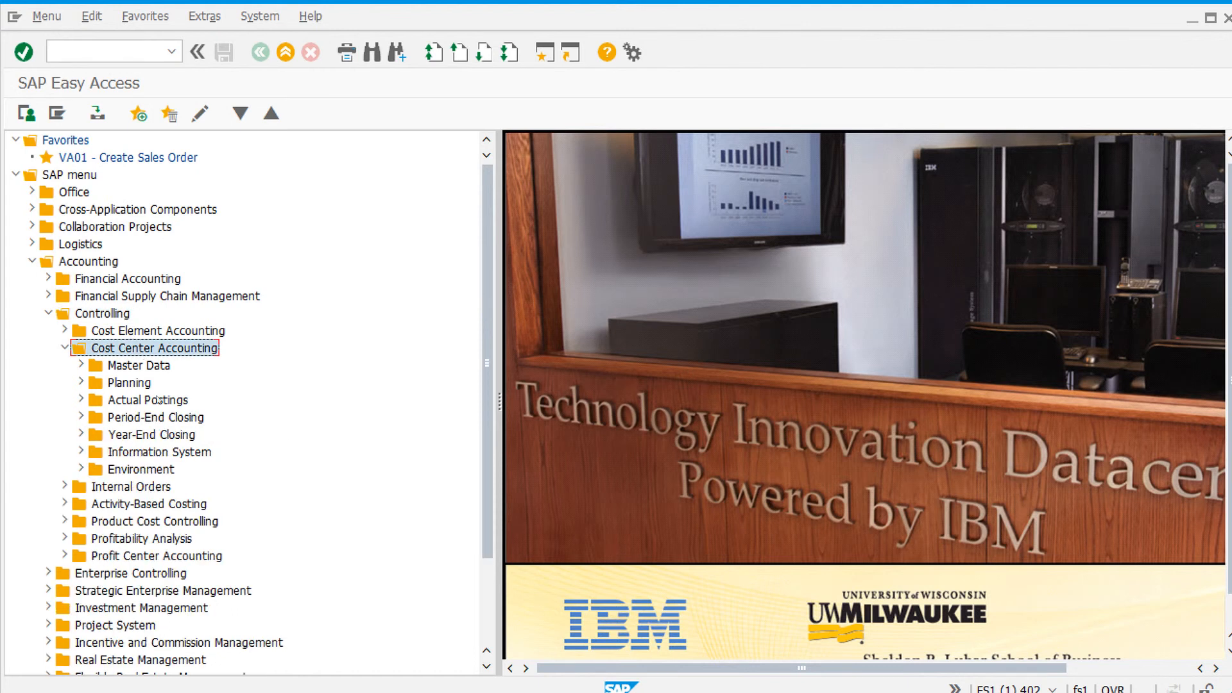
Step: Open the actual distribution transaction under Cost Center Accounting's period-end closing allocations
double_click(175, 418)
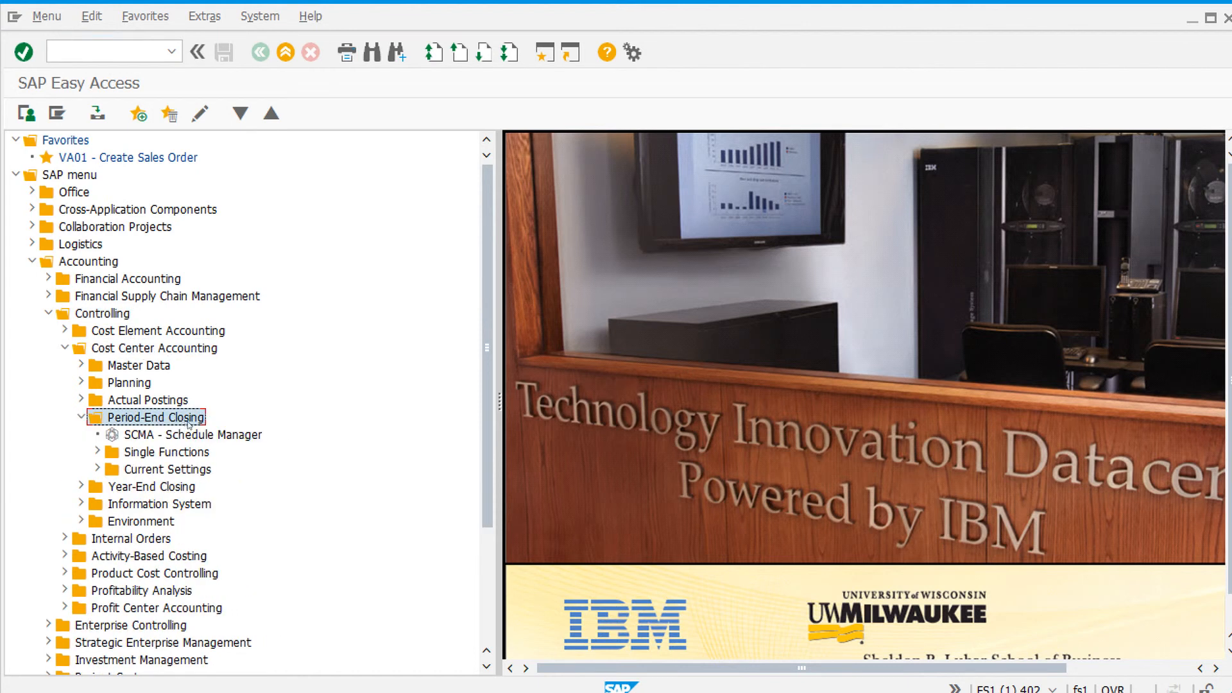
double_click(197, 455)
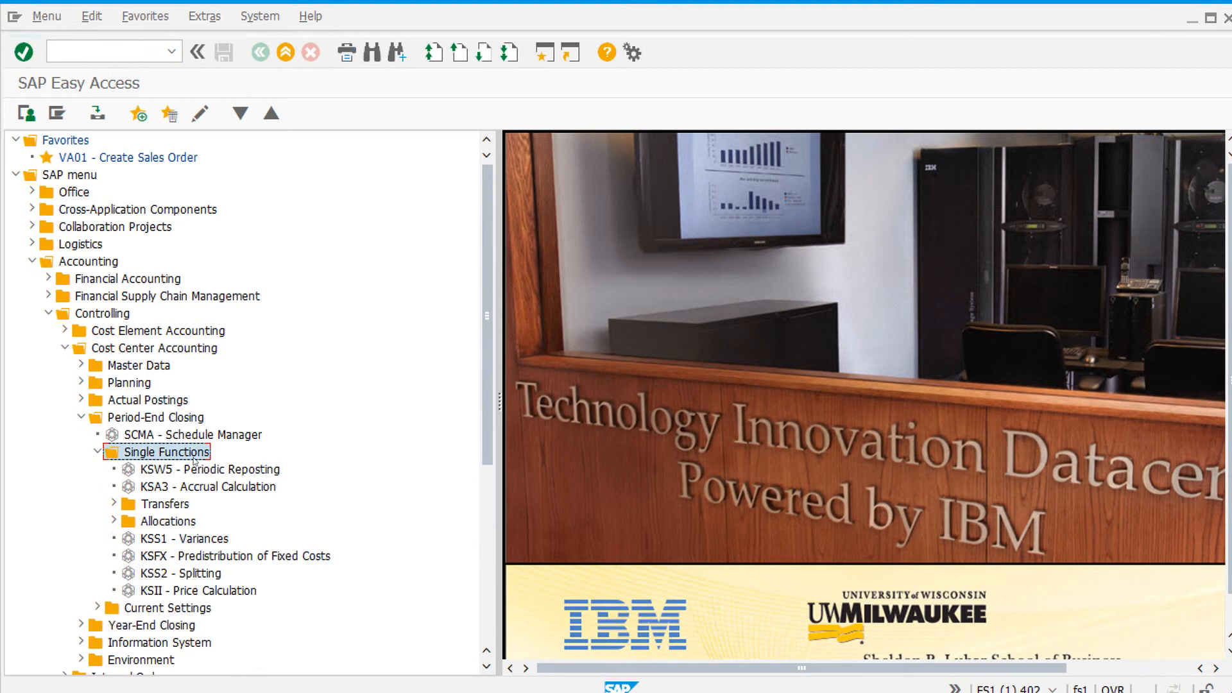
double_click(175, 524)
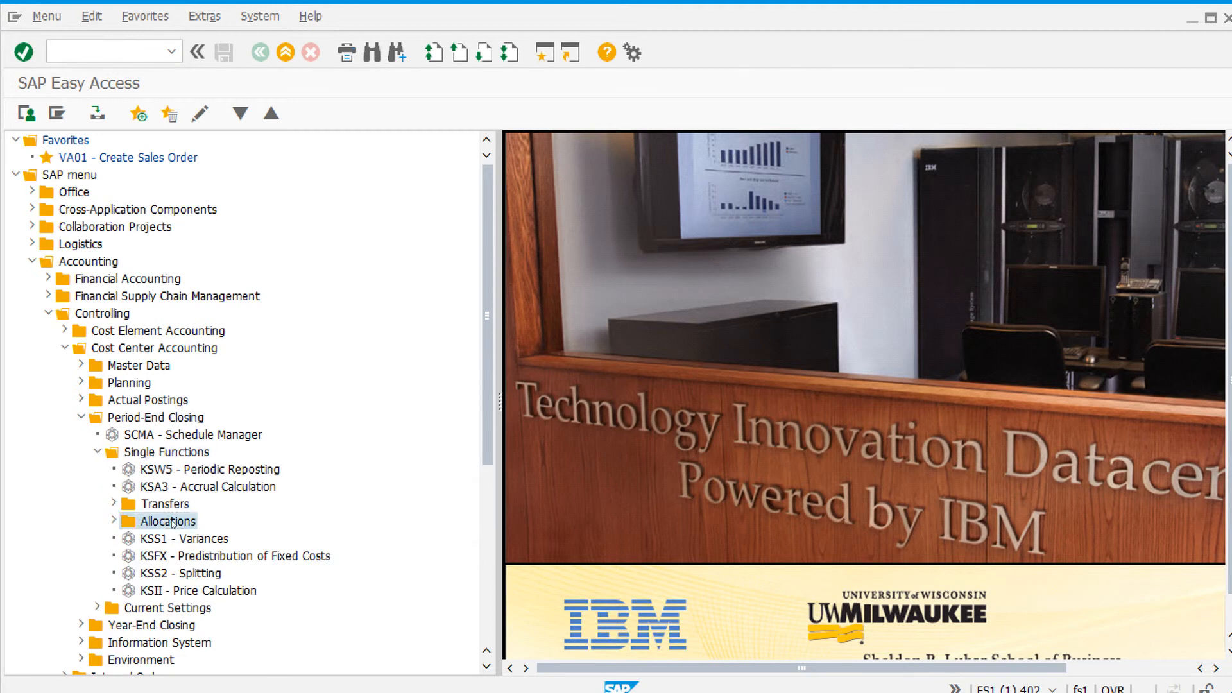
double_click(250, 574)
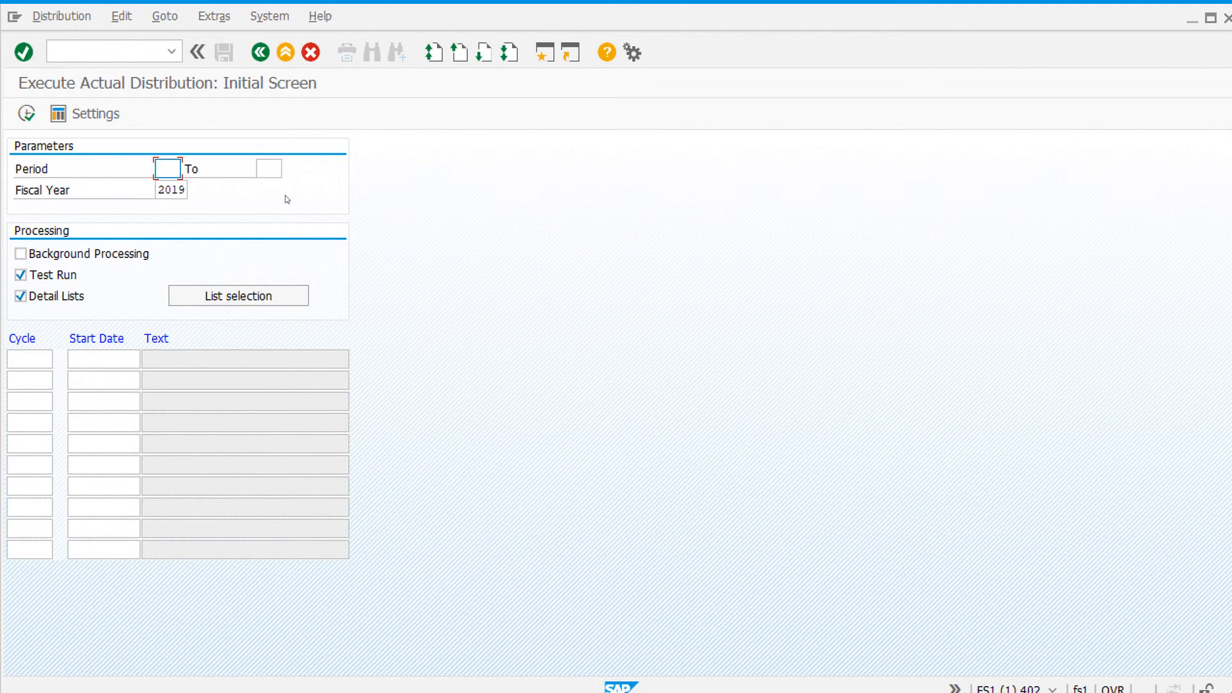
Step: Set the distribution period from 1 to 12 for fiscal year 2019
type("1")
left_click(269, 168)
type("12")
left_click(182, 190)
Step: Create a new actual distribution cycle 49DIST with start date 01/01/2019
left_click(236, 17)
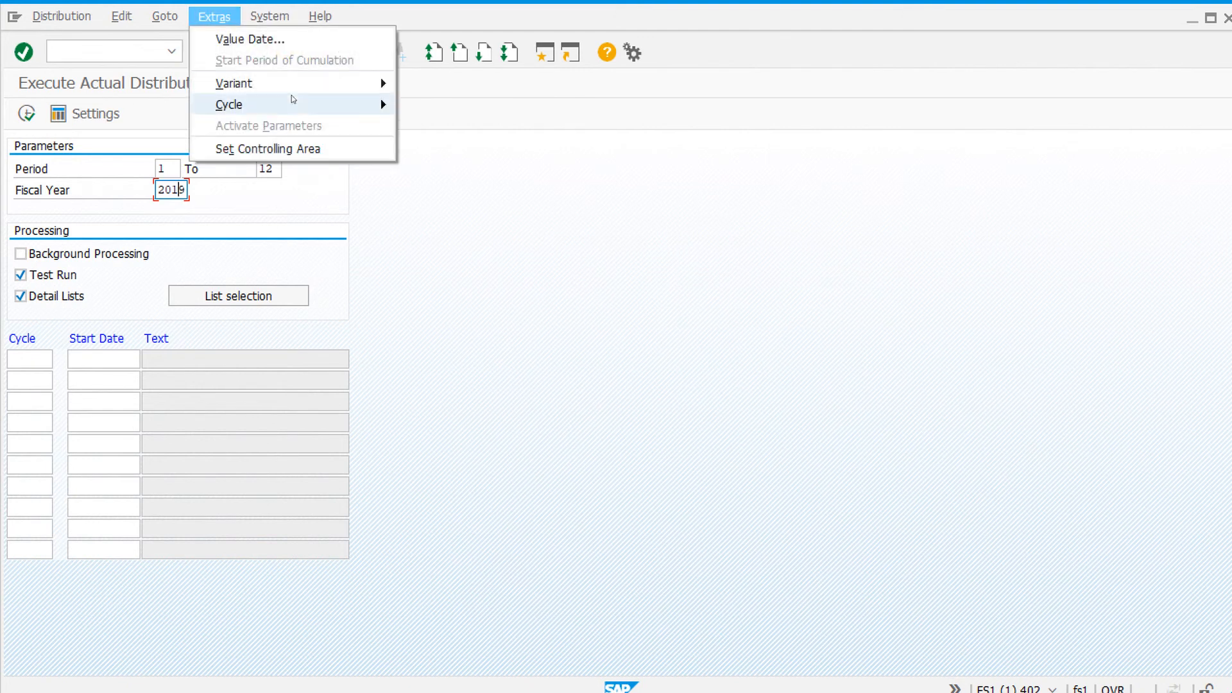
mouse_move(292, 97)
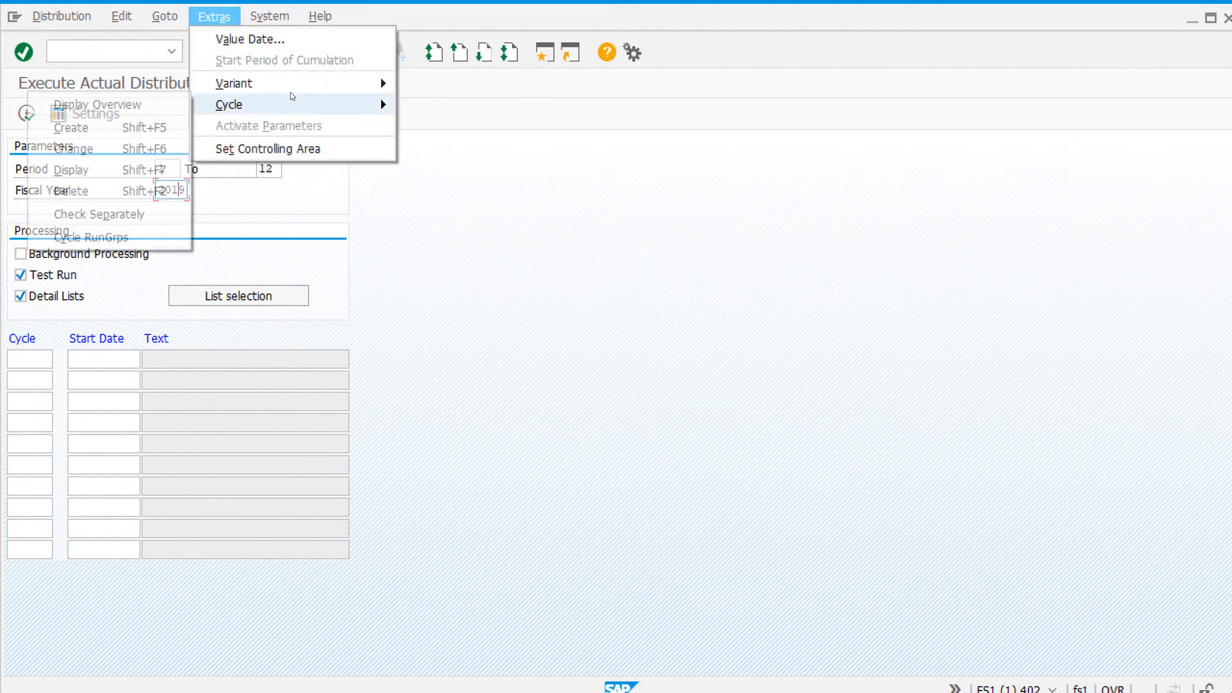
left_click(112, 126)
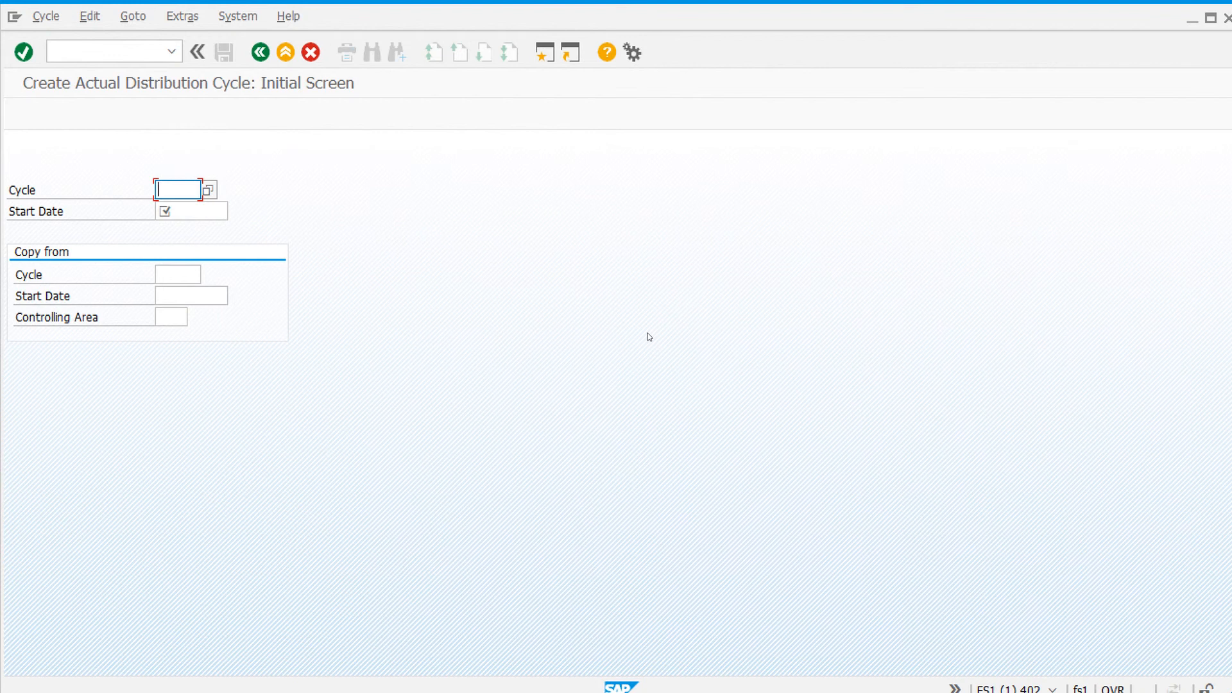
type("49DIST")
left_click(176, 215)
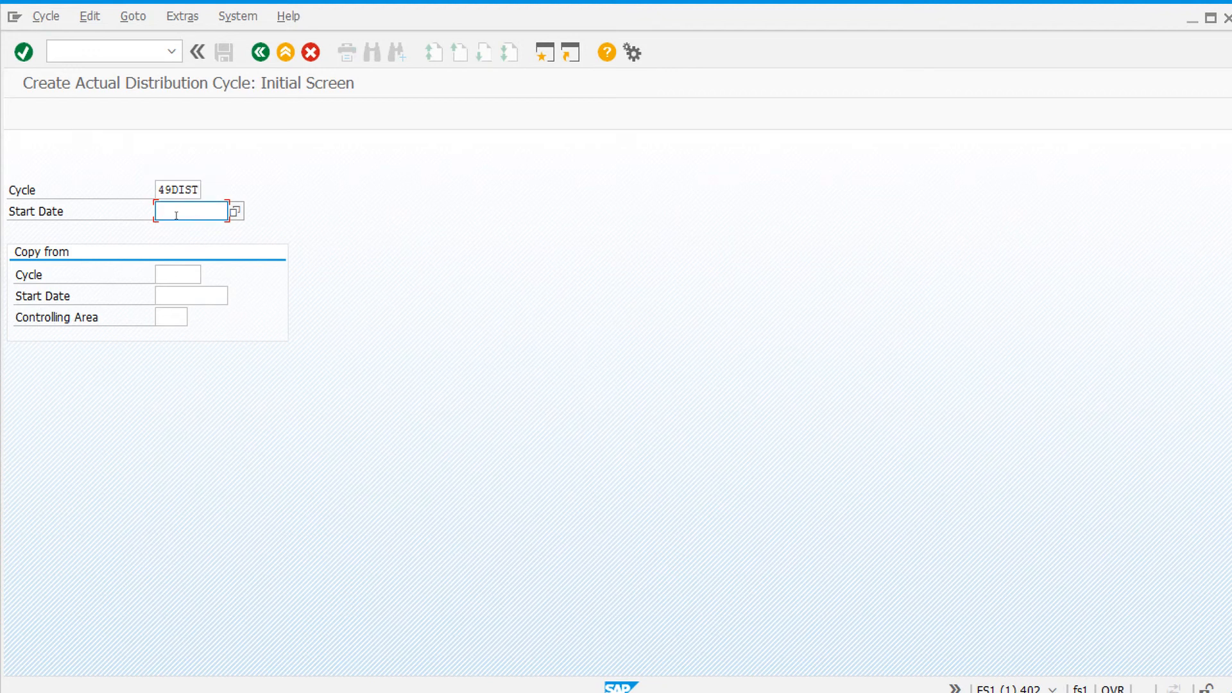
type("01")
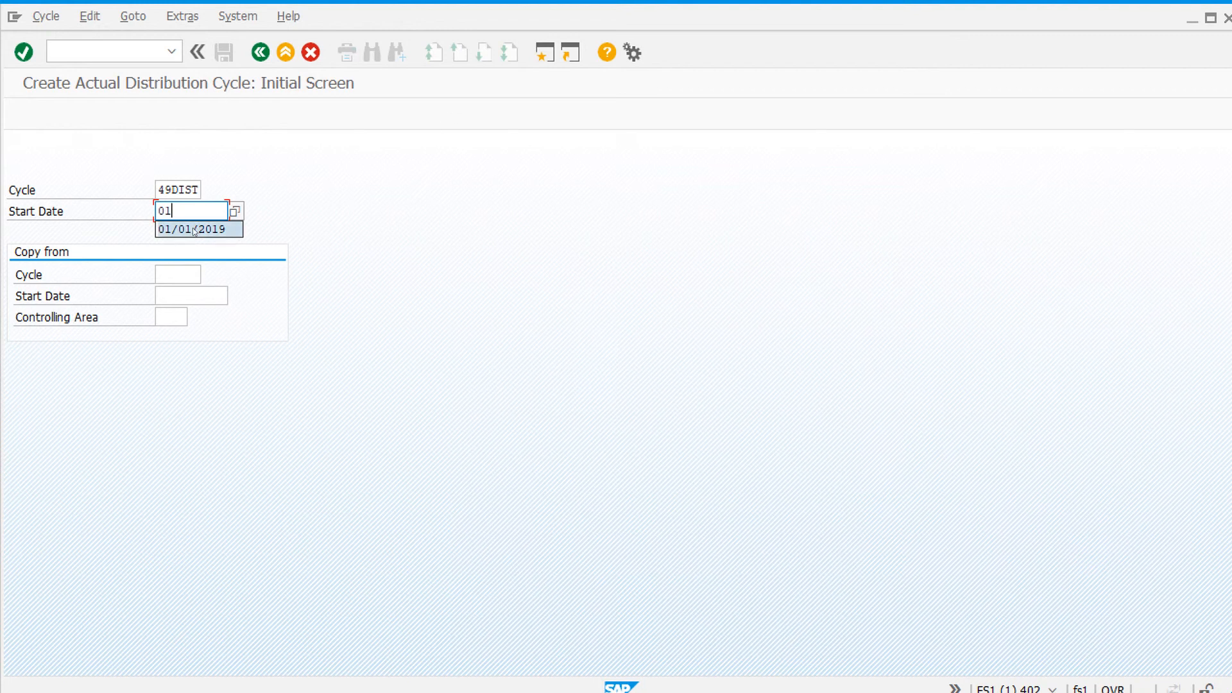
left_click(196, 230)
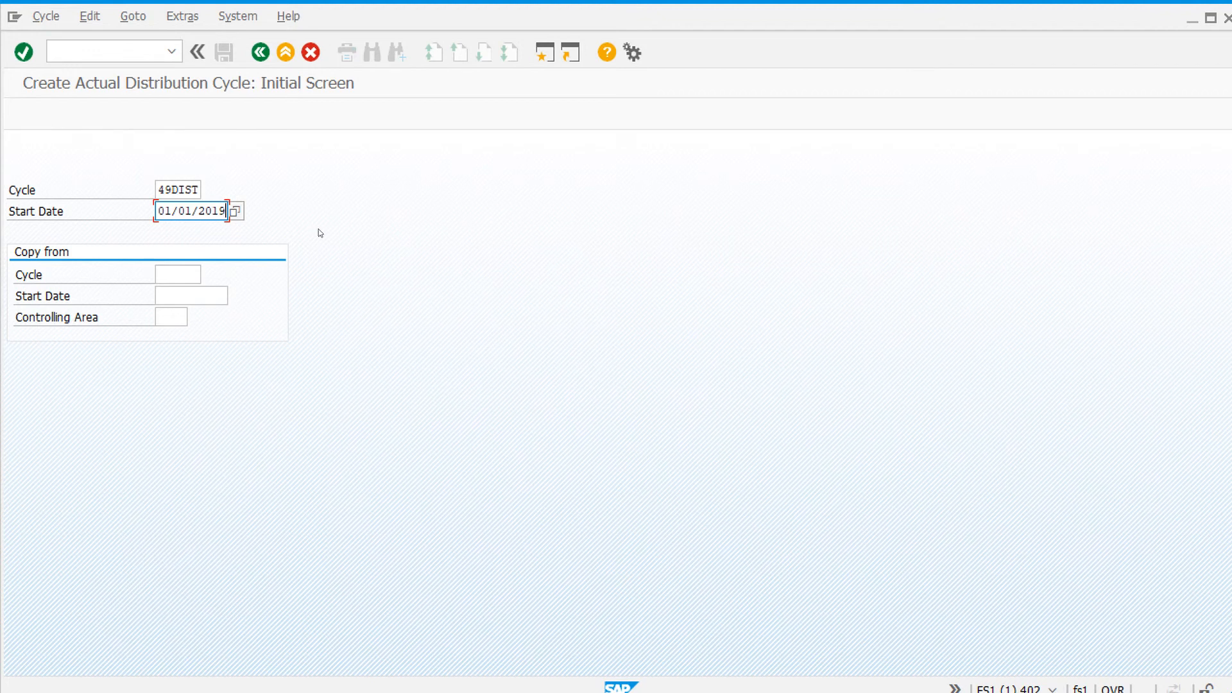
left_click(24, 53)
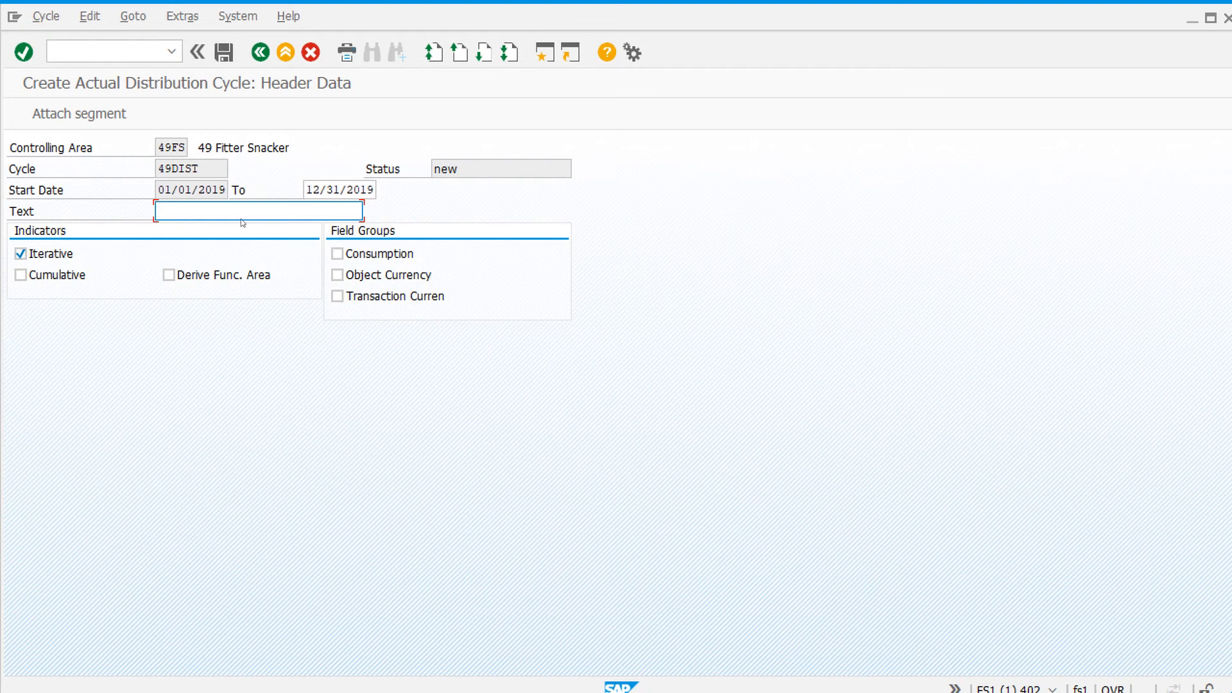
Step: Enter the cycle text Monthly Distributions and clear the Iterative indicator
type("Mo")
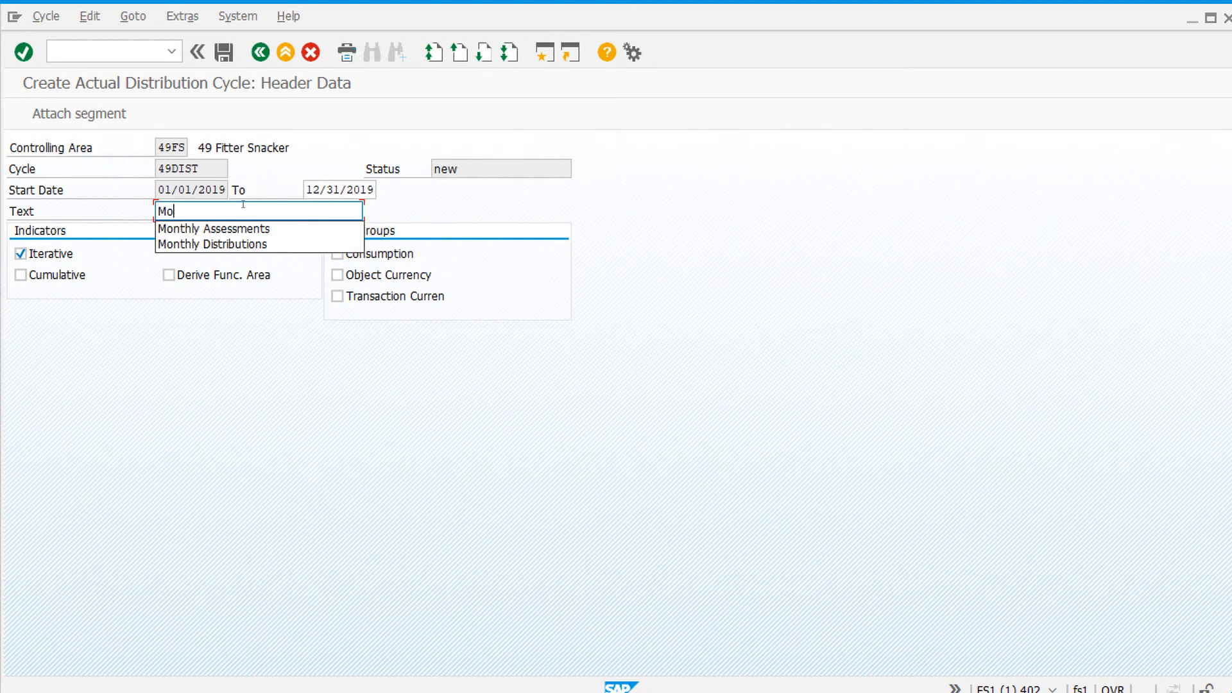
type("nthly Distributions")
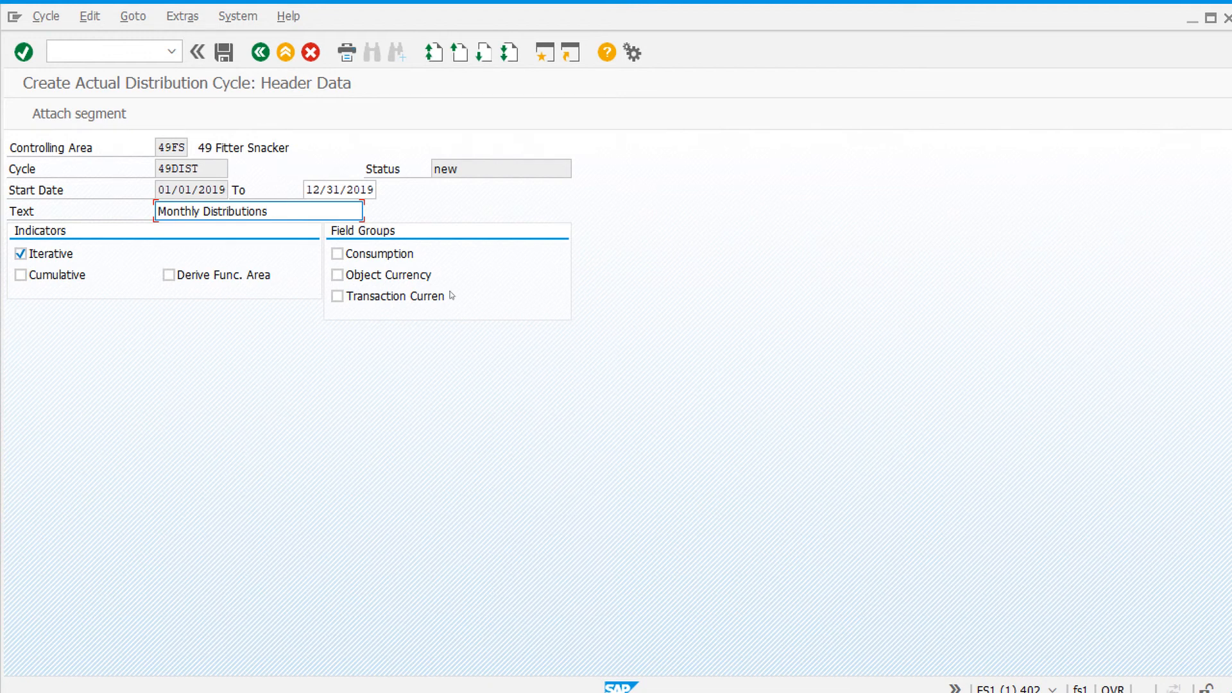
left_click(20, 254)
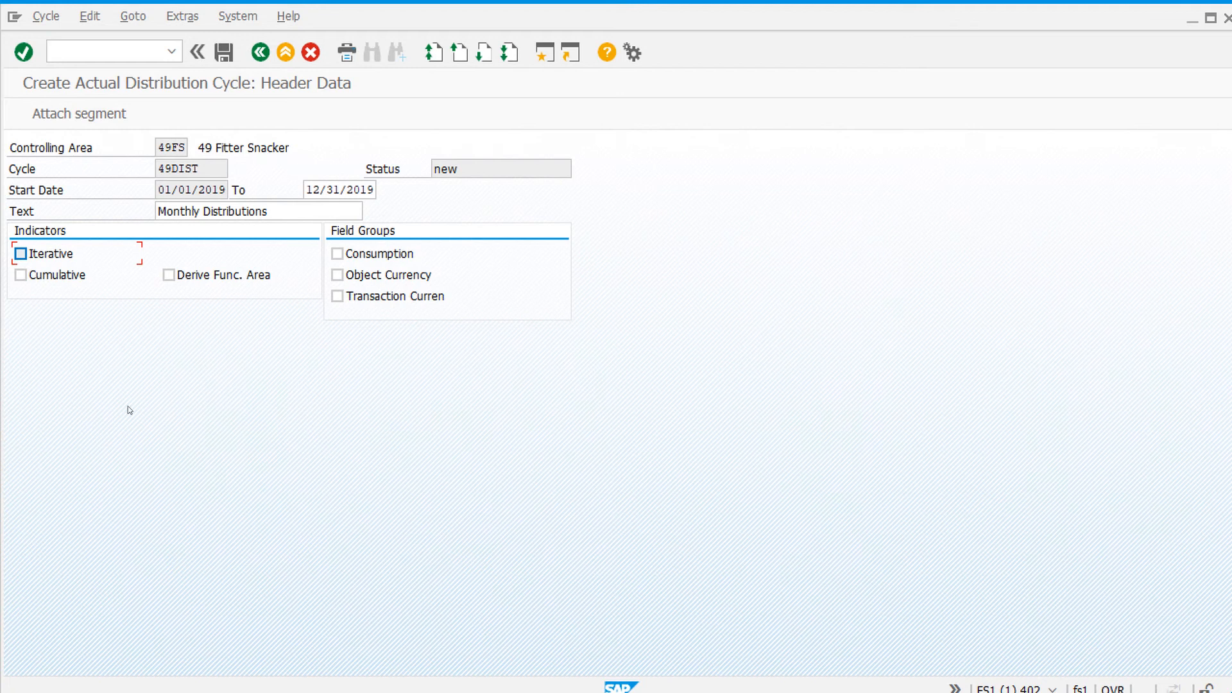
Step: Attach a segment named RENT with the description Distribution of Rent
left_click(86, 117)
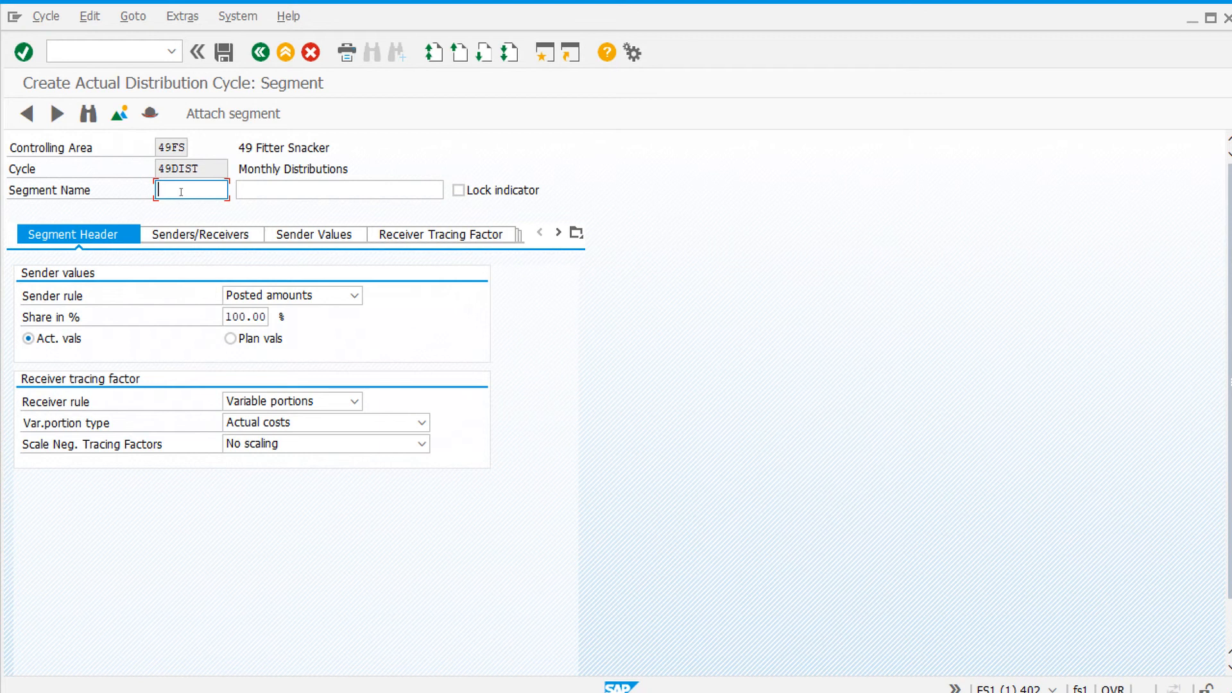
type("RENT")
left_click(346, 186)
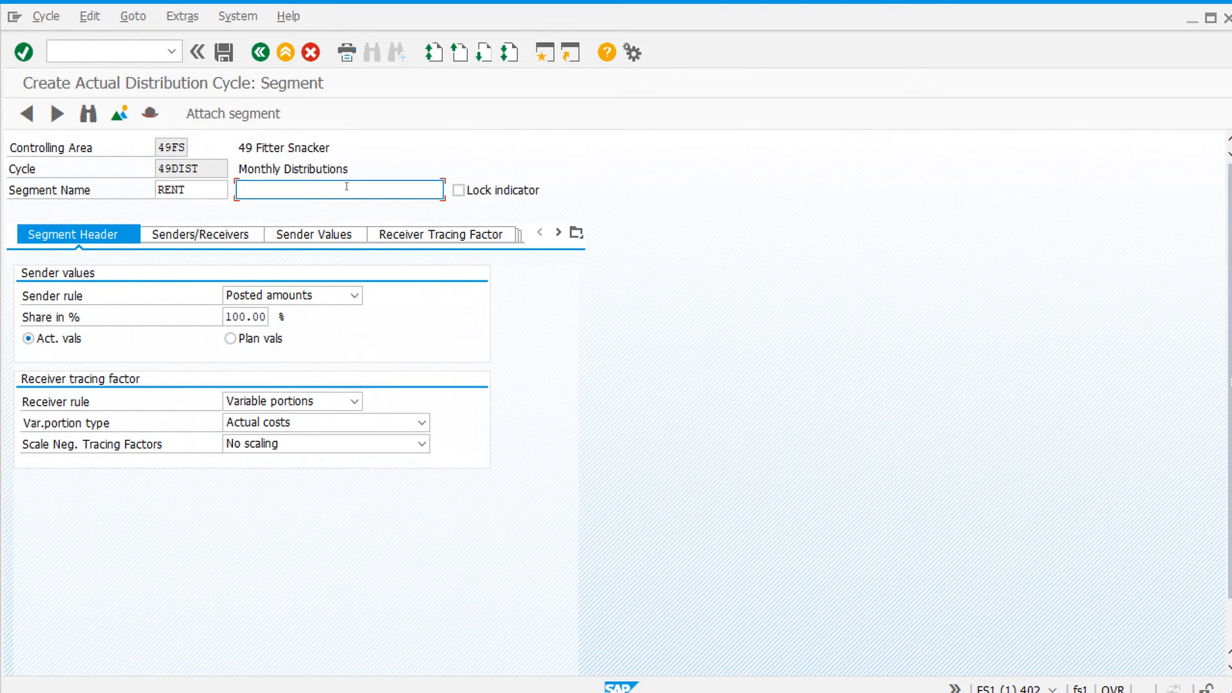
type("Distr")
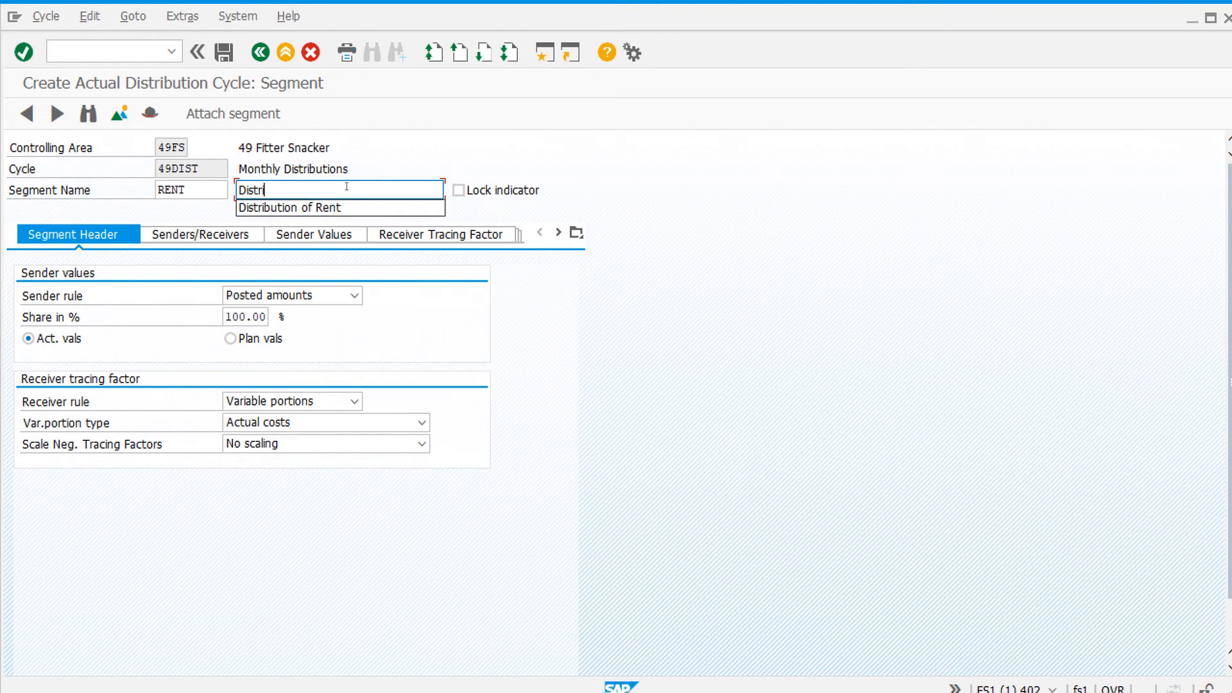
type("i")
left_click(350, 207)
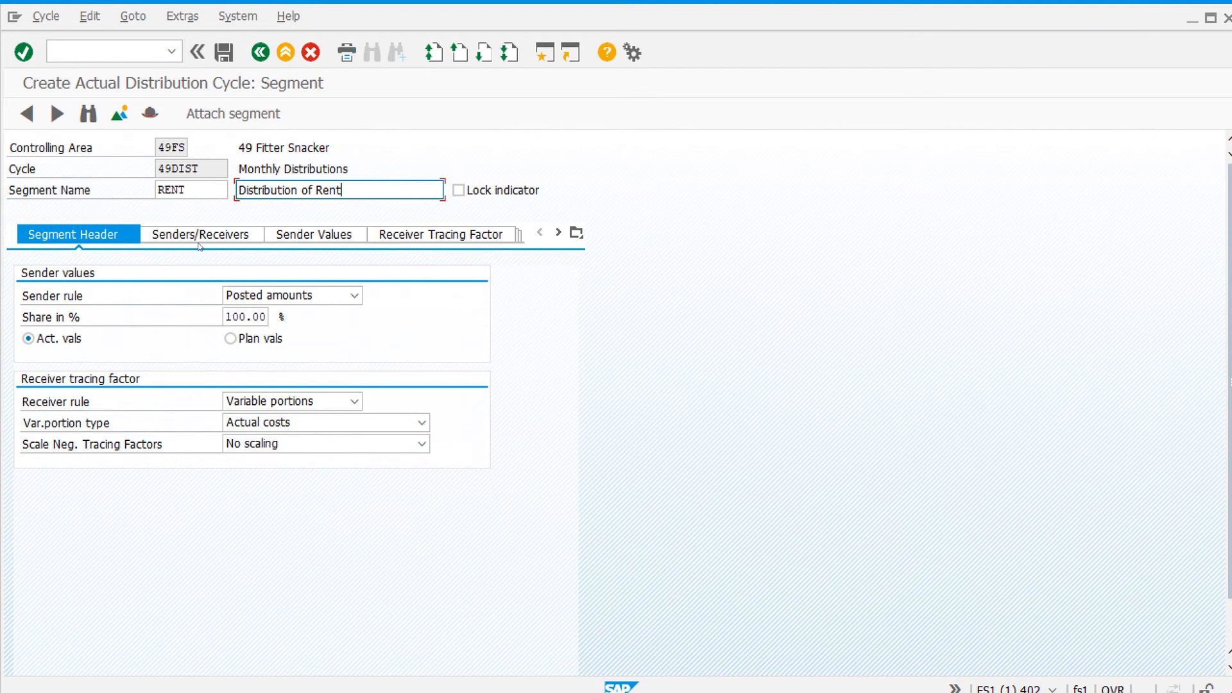
Step: Define sender cost center A060 with cost element 780000 and receiver cost center group 49HQ
left_click(172, 238)
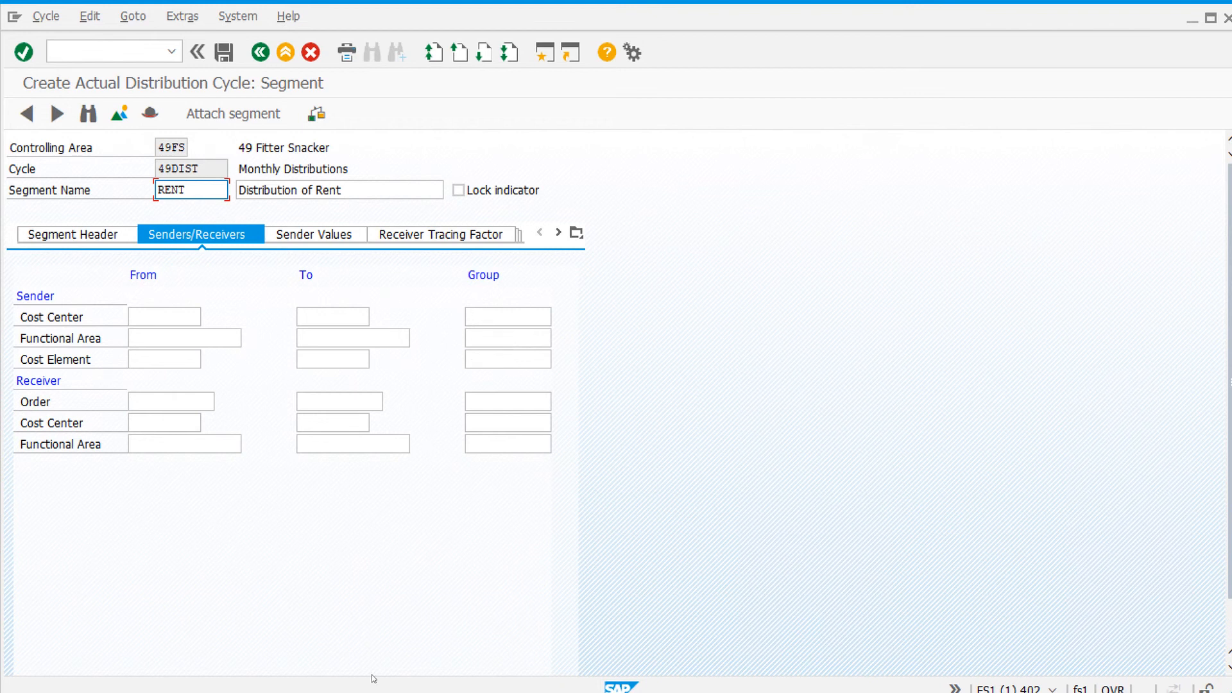
left_click(179, 326)
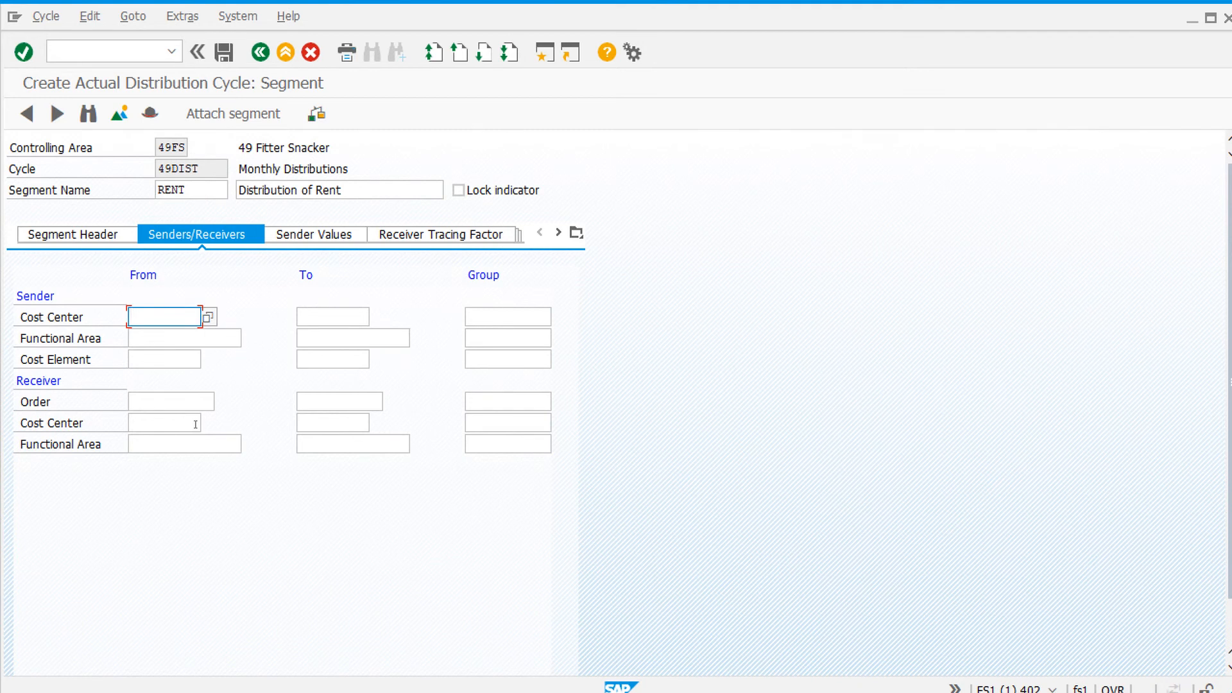
type("A0")
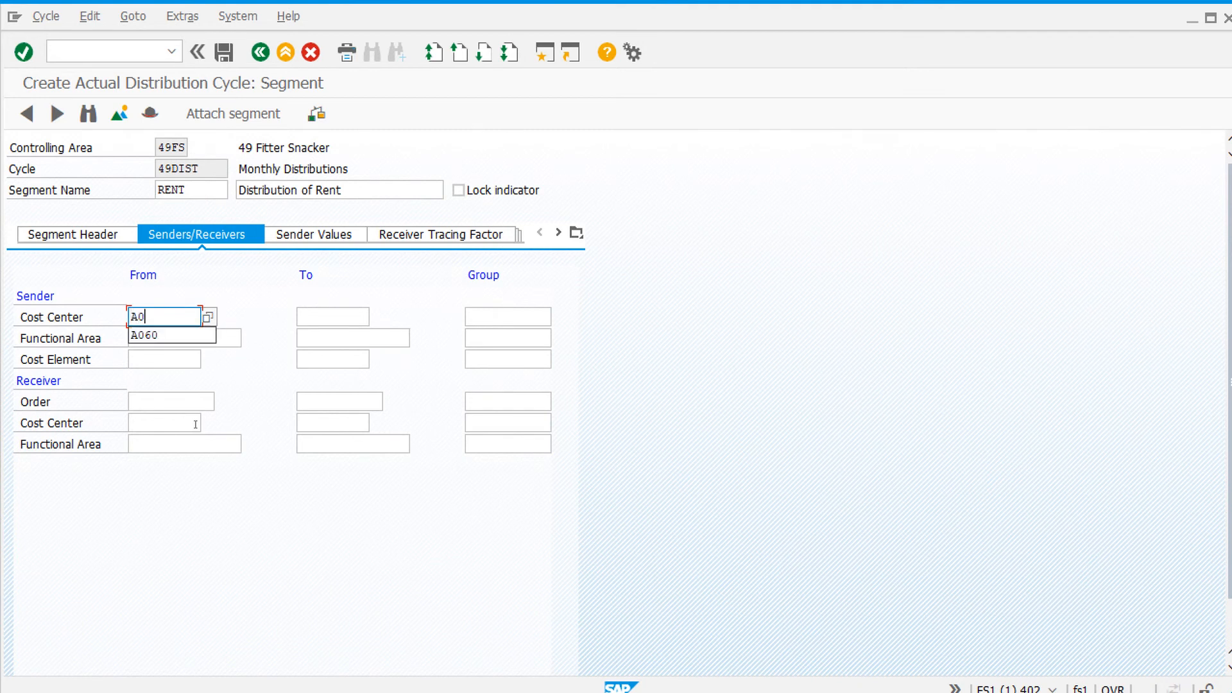
left_click(183, 334)
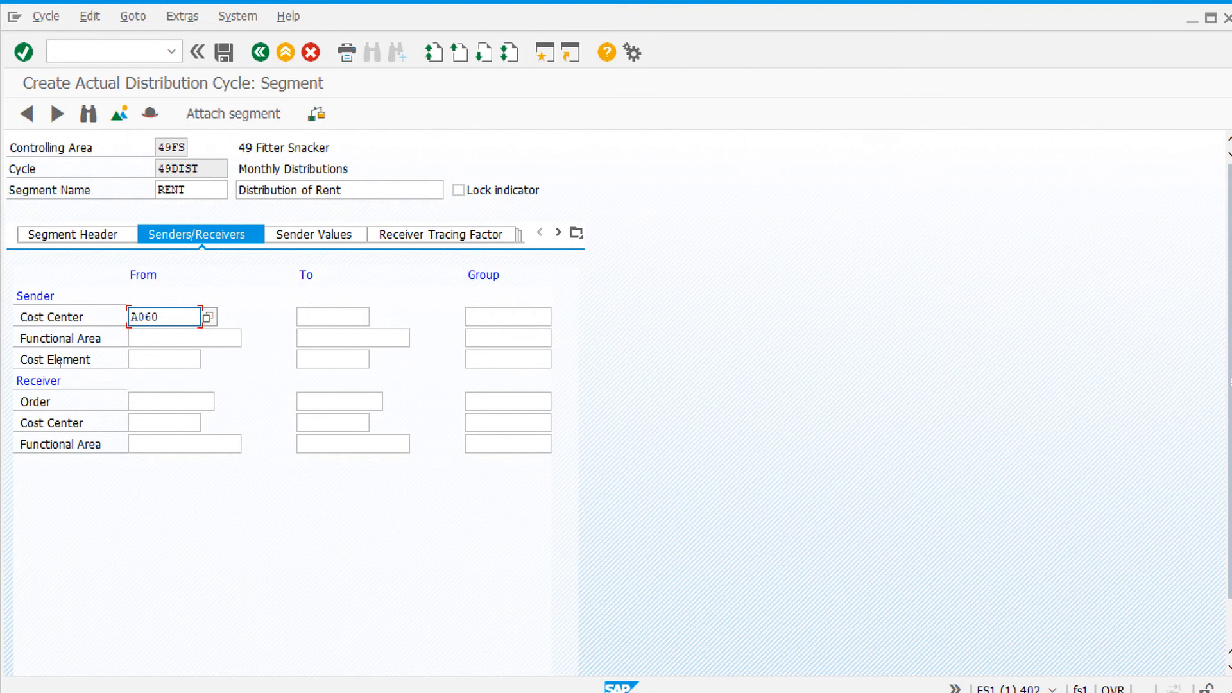
left_click(154, 360)
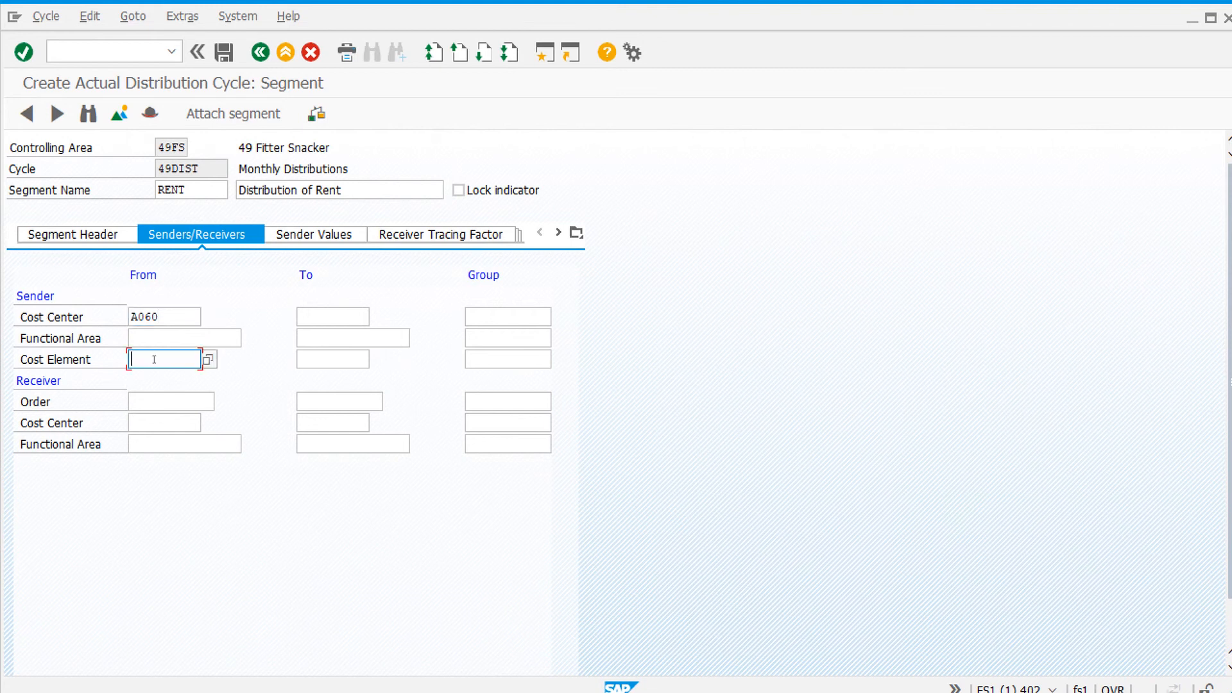
type("780")
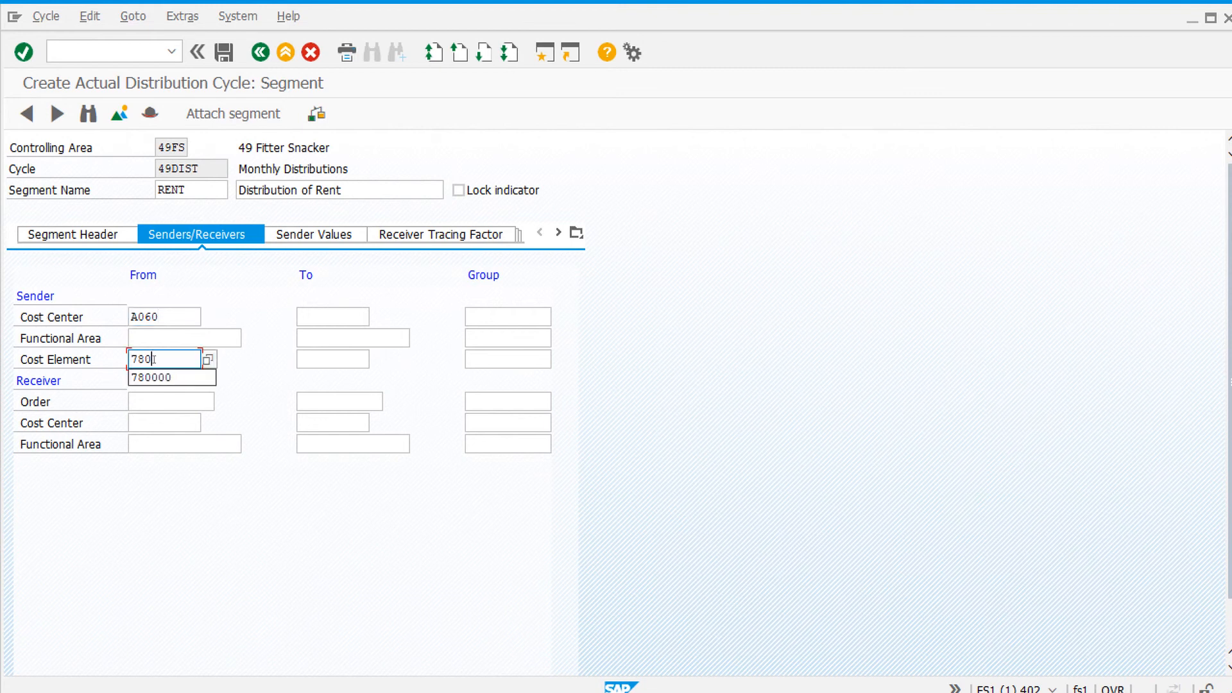
type("000")
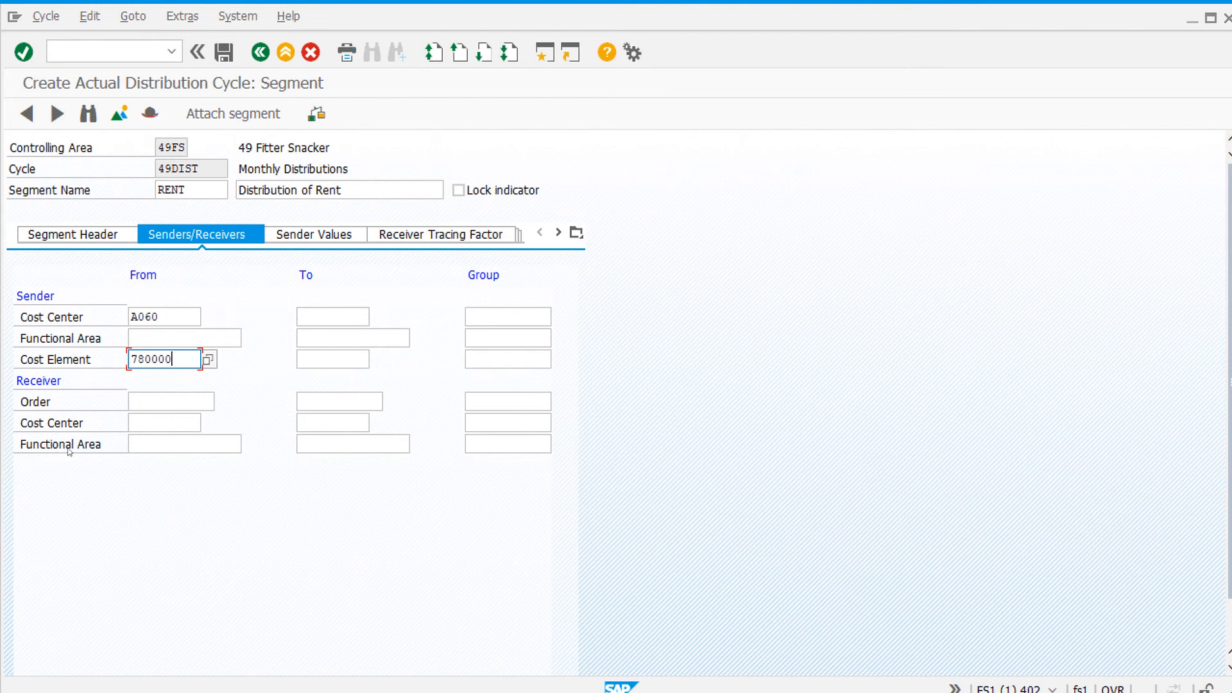
left_click(487, 423)
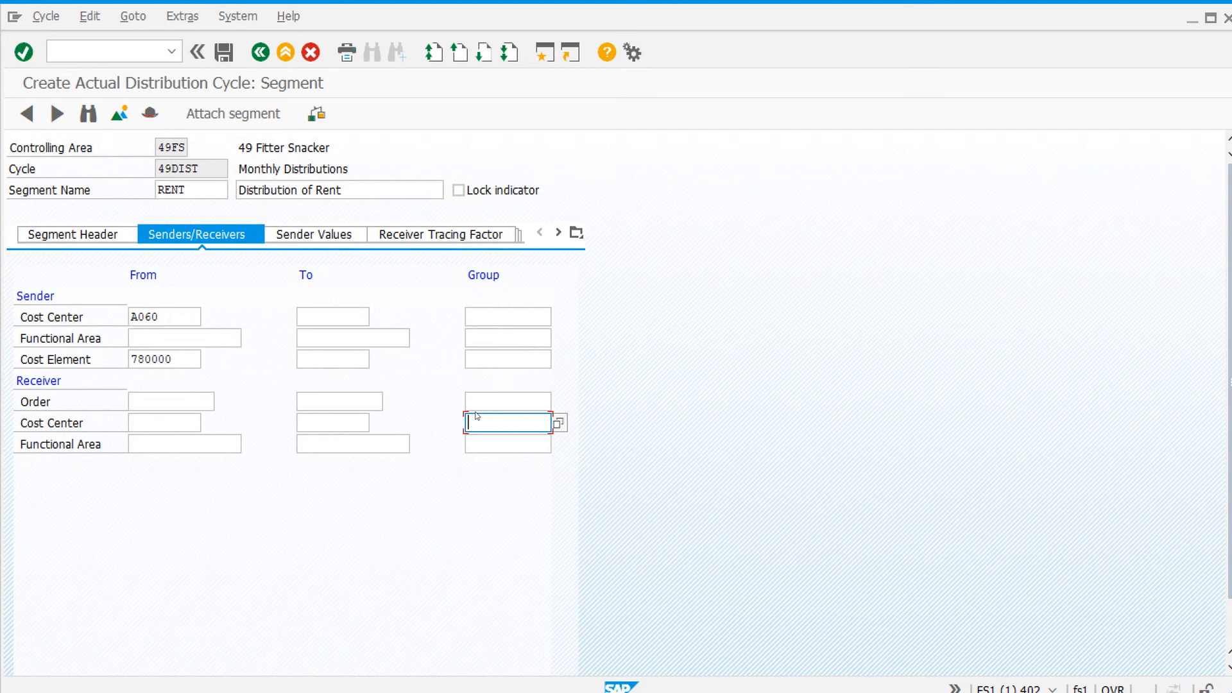
type("49HQ")
Step: Set the receiver tracing factor to Actual Statistical Key Figures using SQFT, save the cycle, and exit
left_click(433, 235)
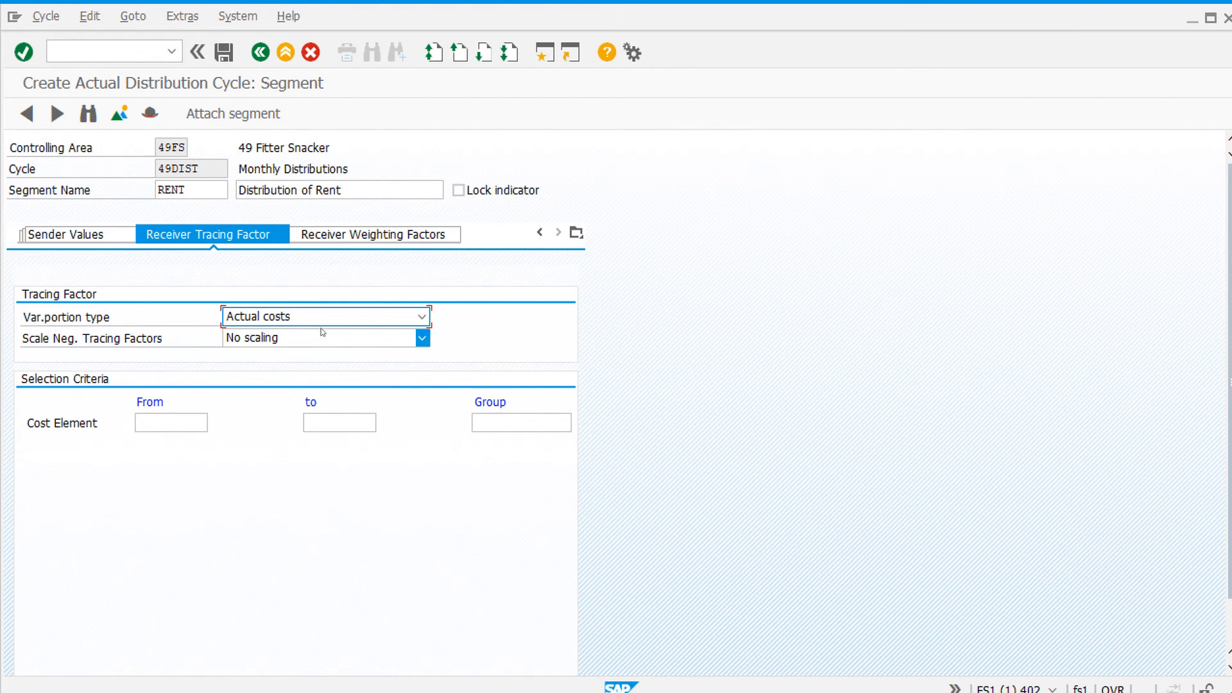
left_click(387, 316)
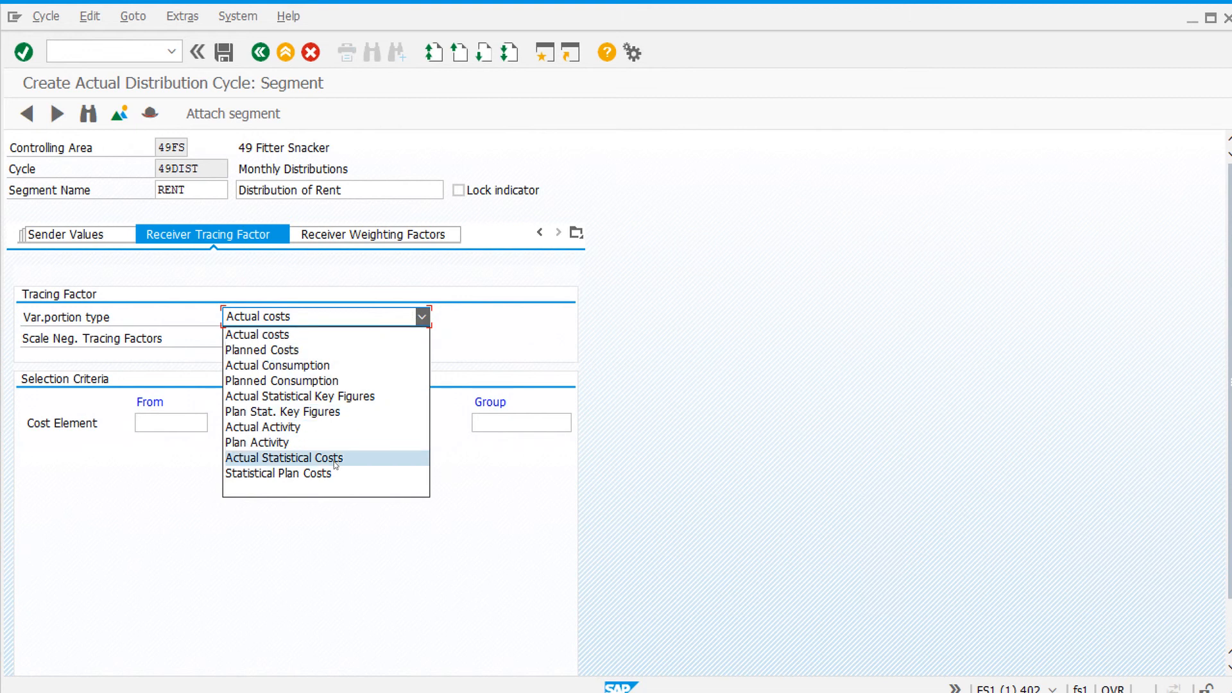
left_click(331, 397)
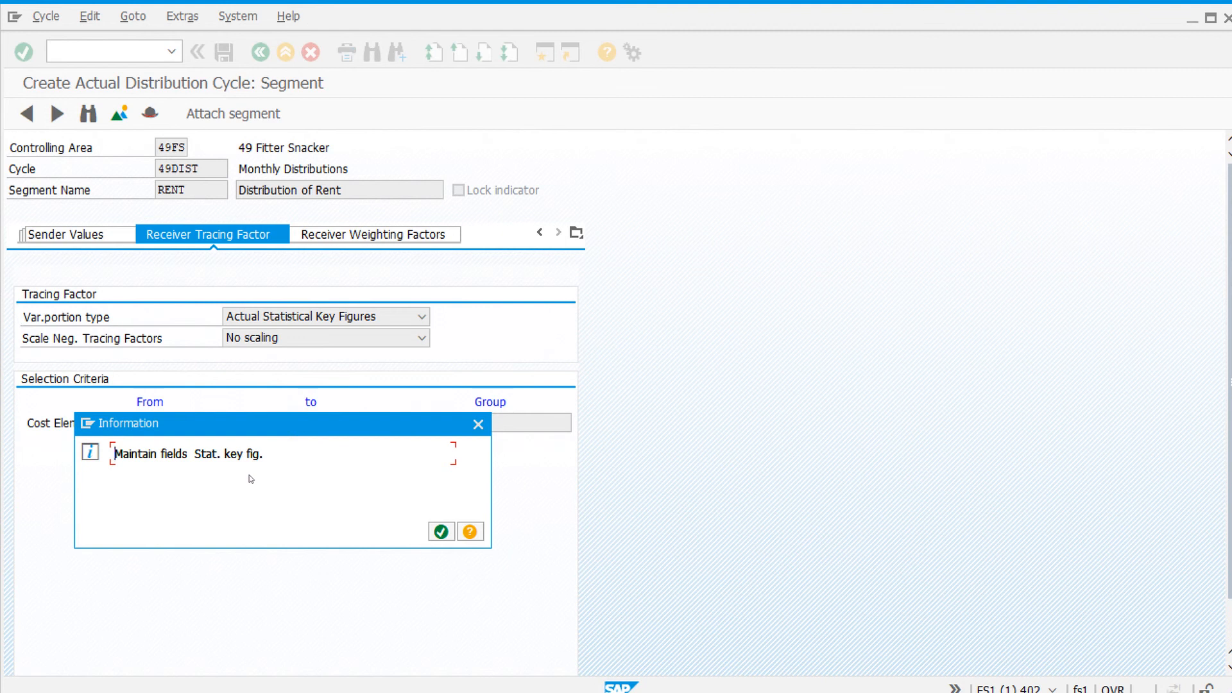
left_click(442, 532)
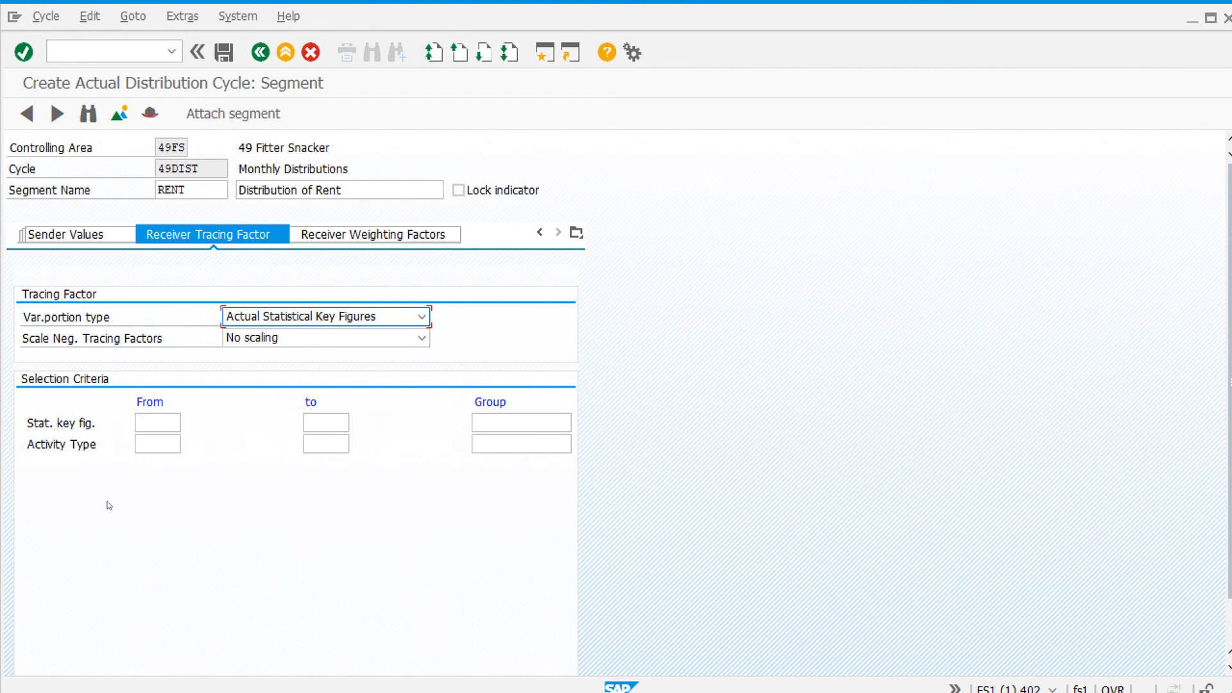
left_click(156, 417)
type("SQ")
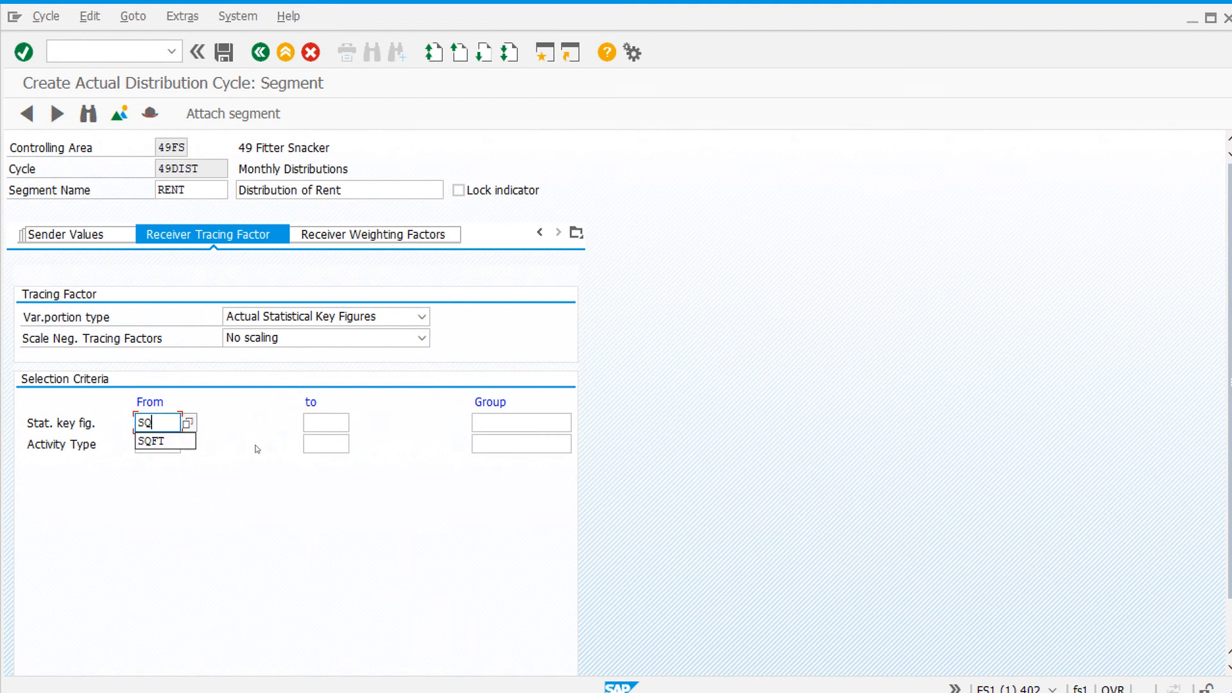
type("FT")
left_click(224, 54)
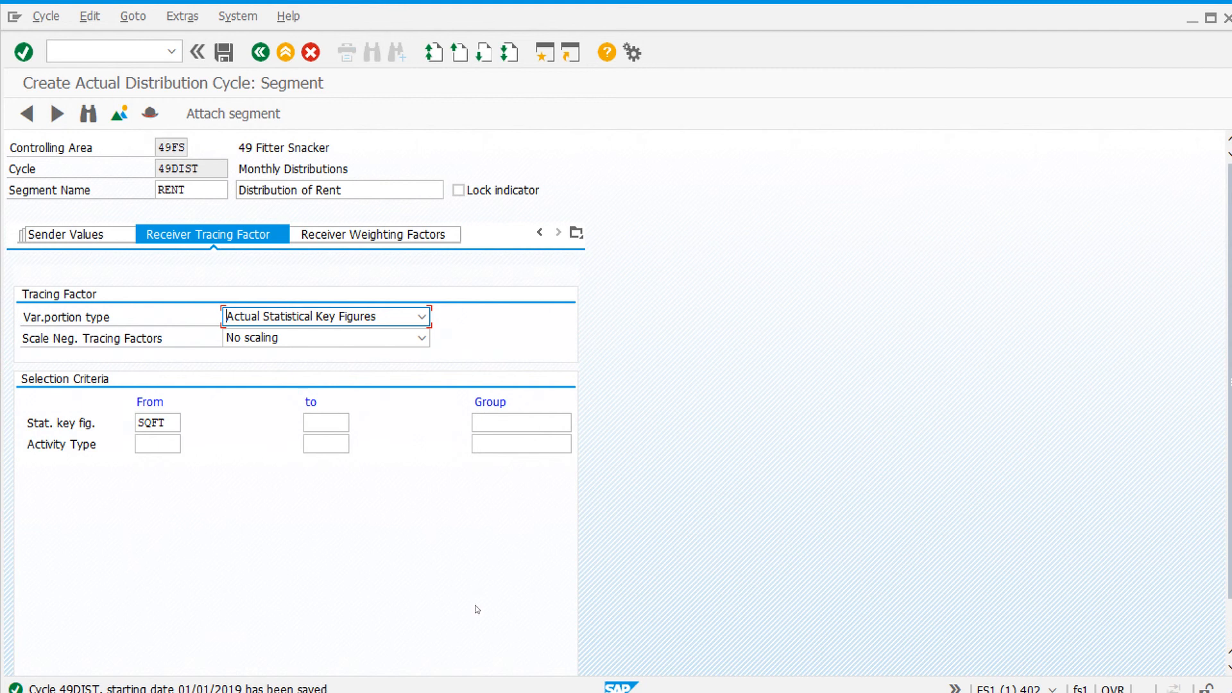
left_click(286, 53)
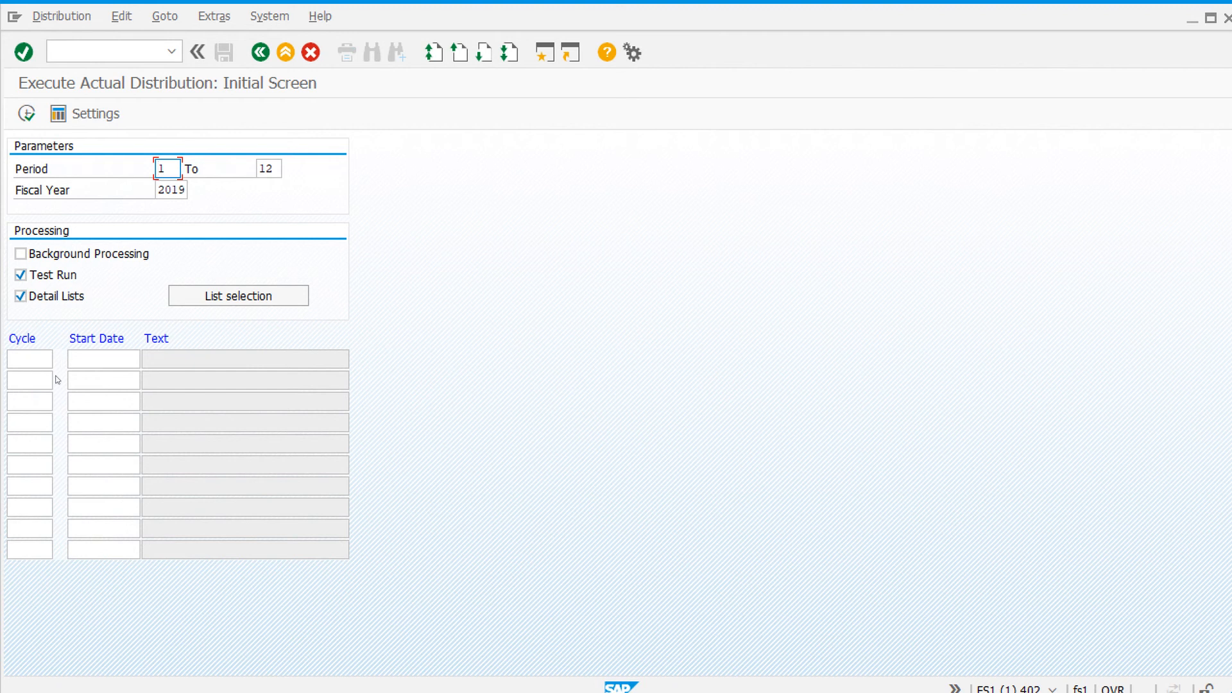
Step: Run a test distribution for cycle 49DIST with start date 01/01/2019
left_click(29, 359)
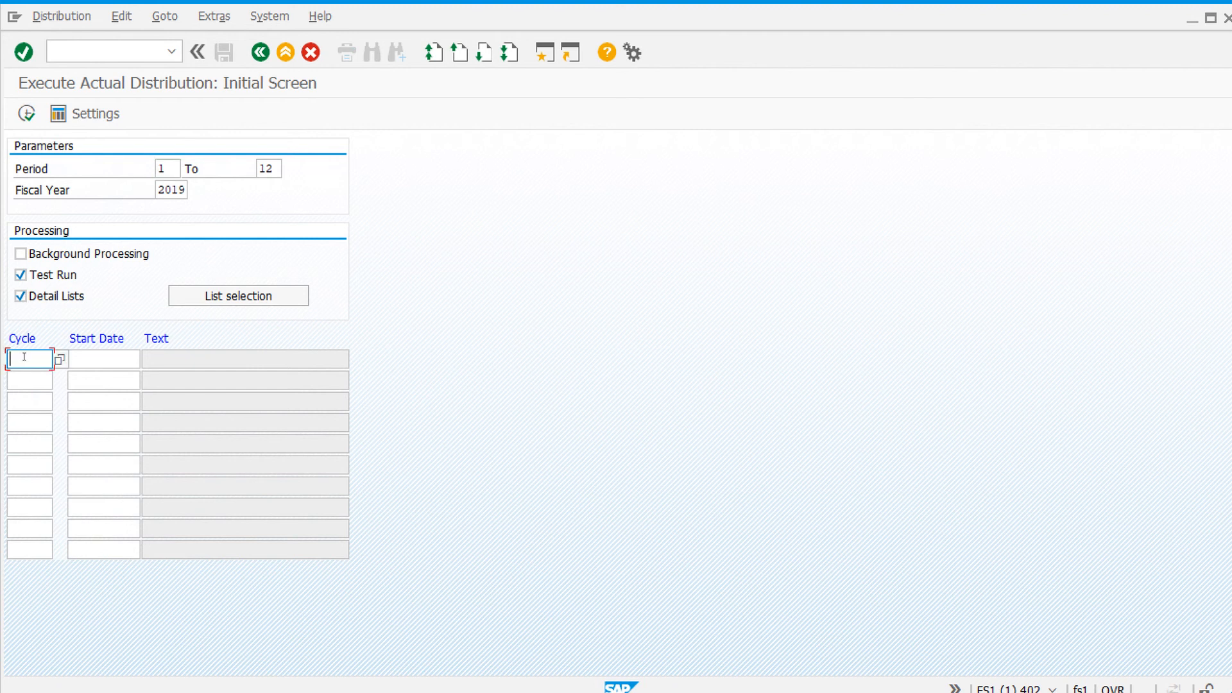
type("490")
type("IST")
left_click(108, 359)
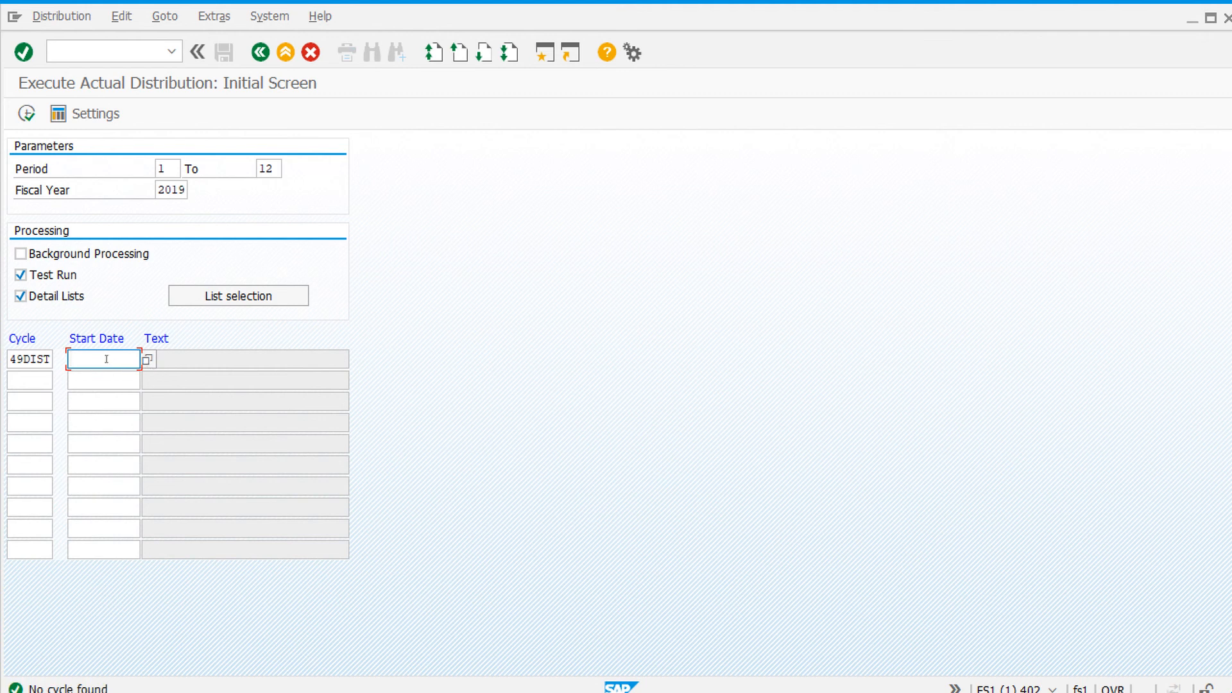
type("01")
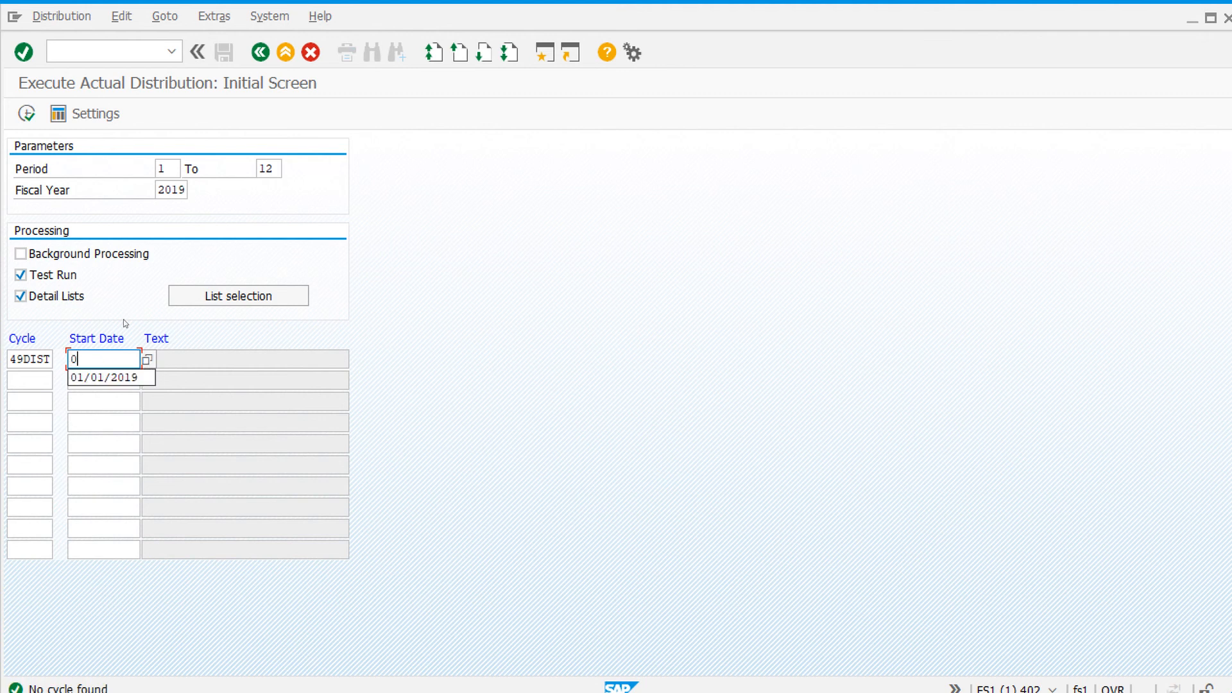
left_click(117, 377)
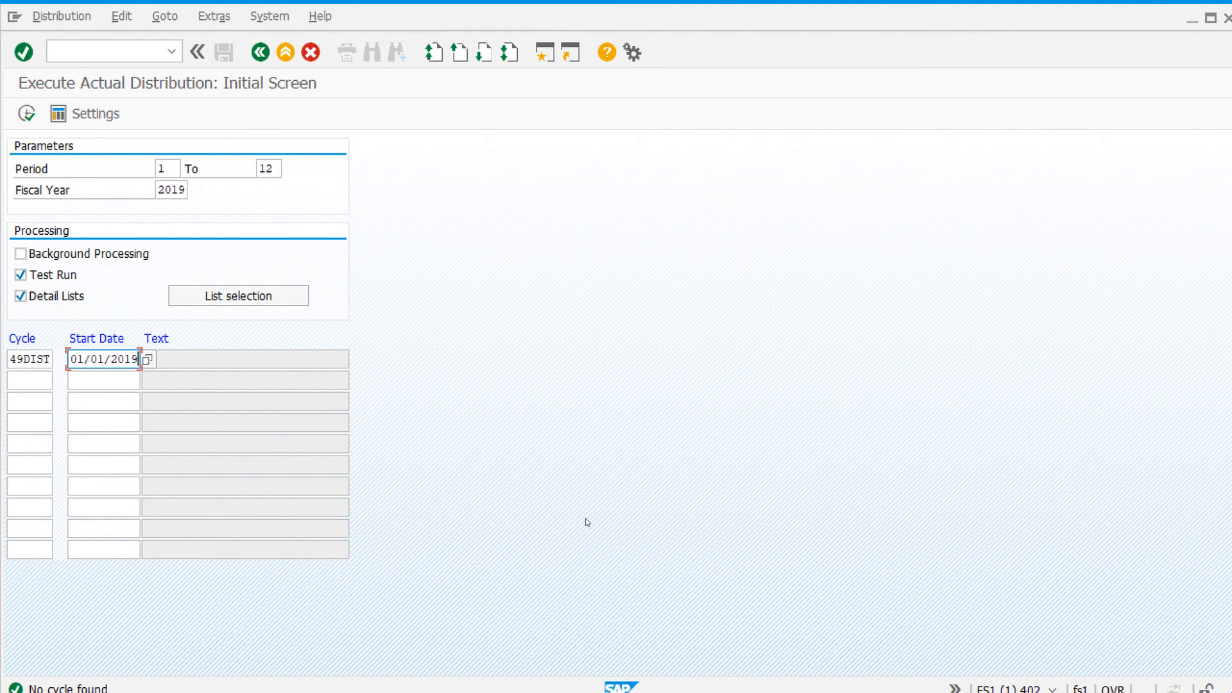
left_click(24, 114)
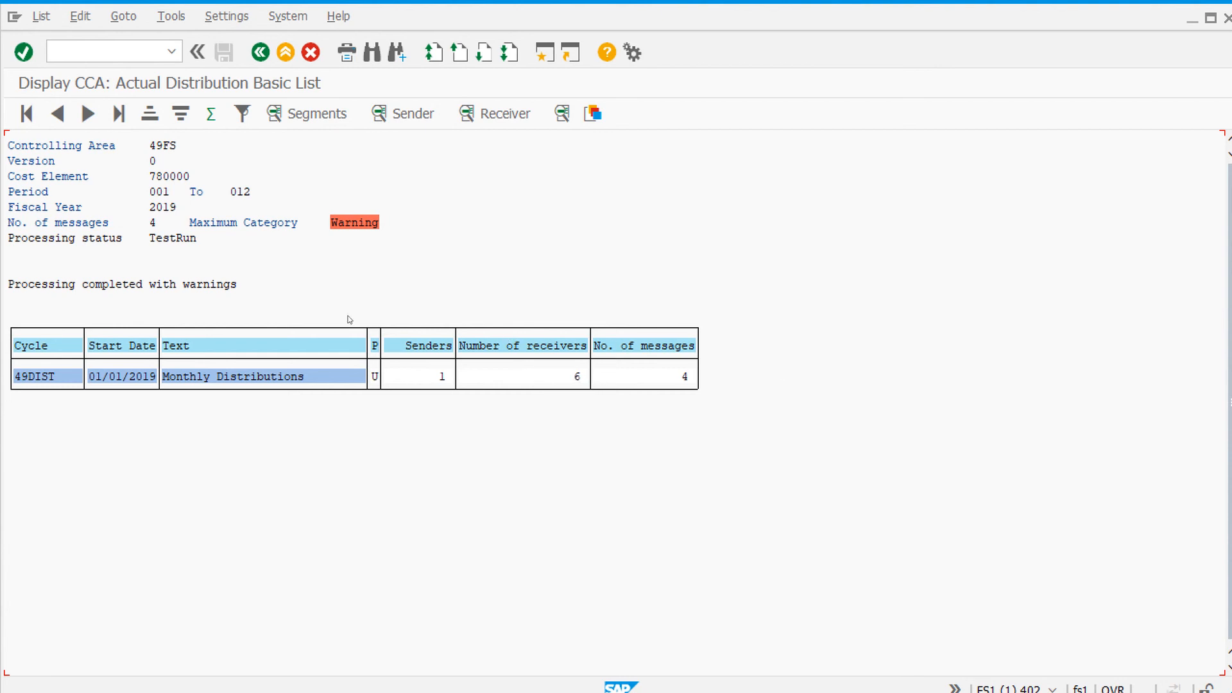
Step: Open the actual line items for the 49DIST cycle's test run and leave the list
double_click(243, 379)
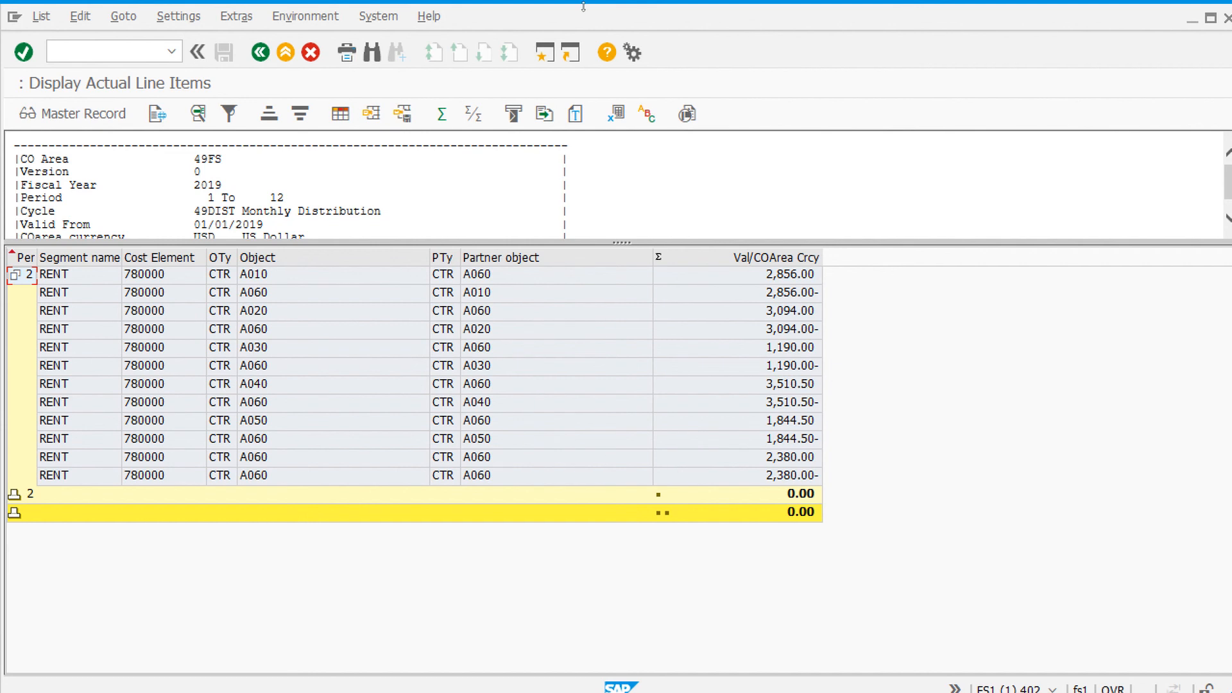
left_click(261, 51)
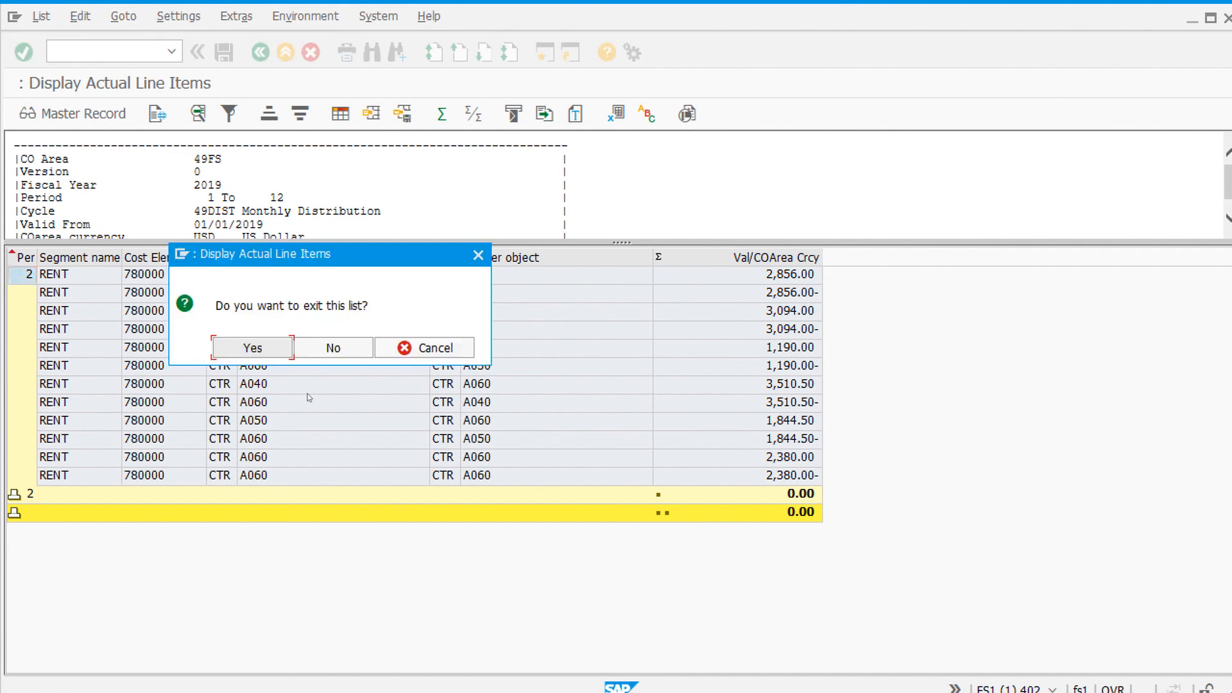
left_click(261, 352)
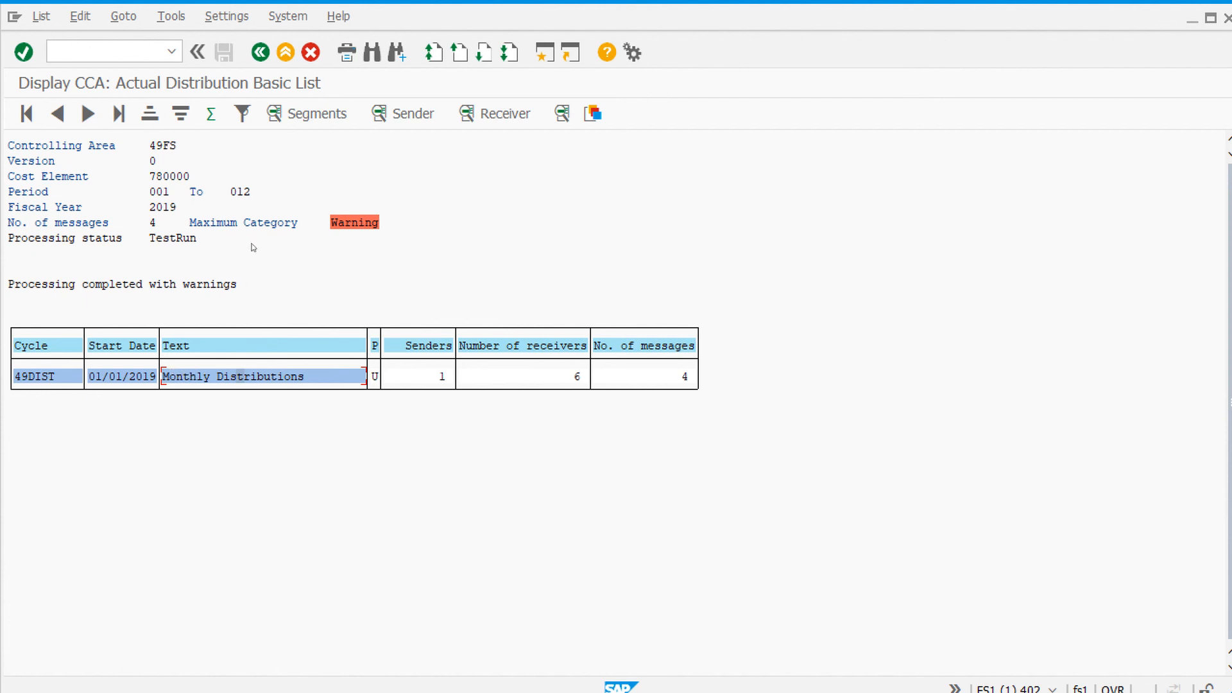
Step: Review the sender list of the test run and return to the distribution initial screen
left_click(417, 116)
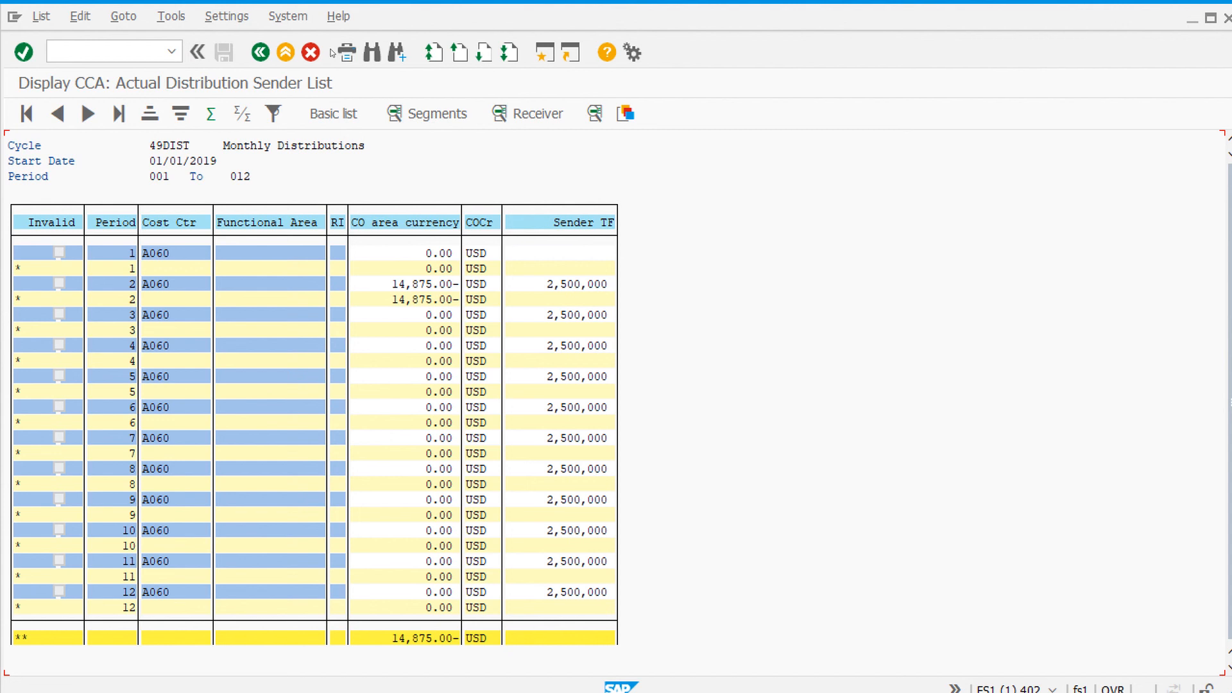
left_click(262, 54)
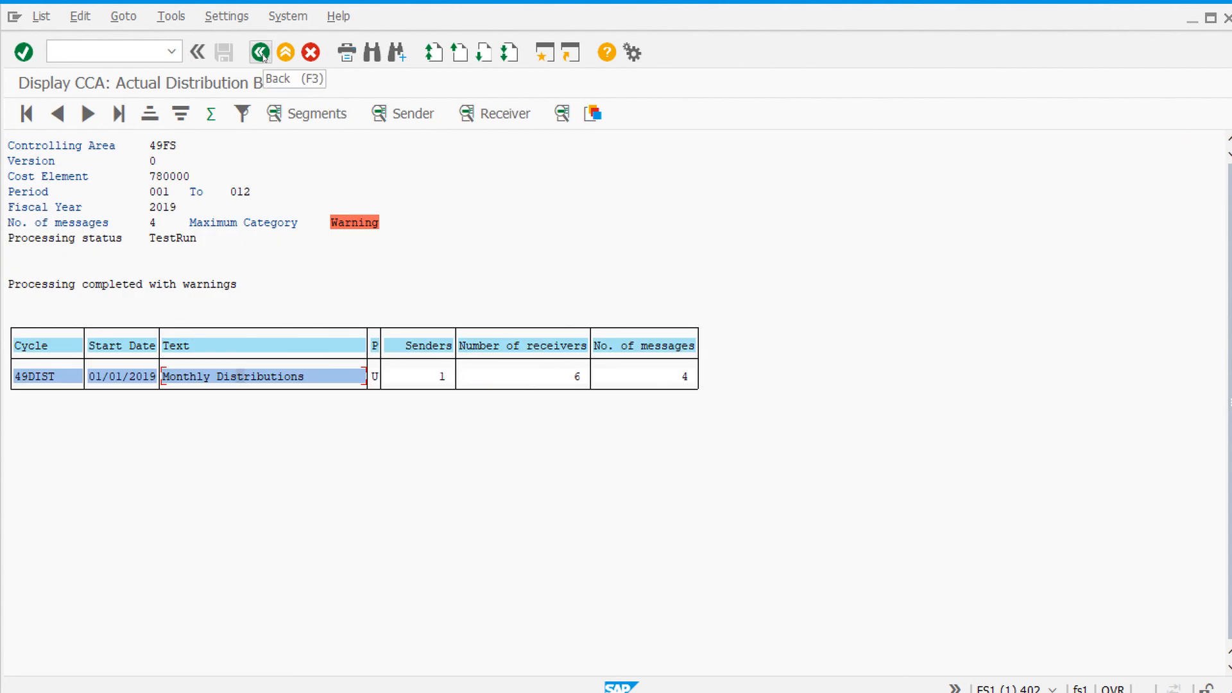
left_click(261, 53)
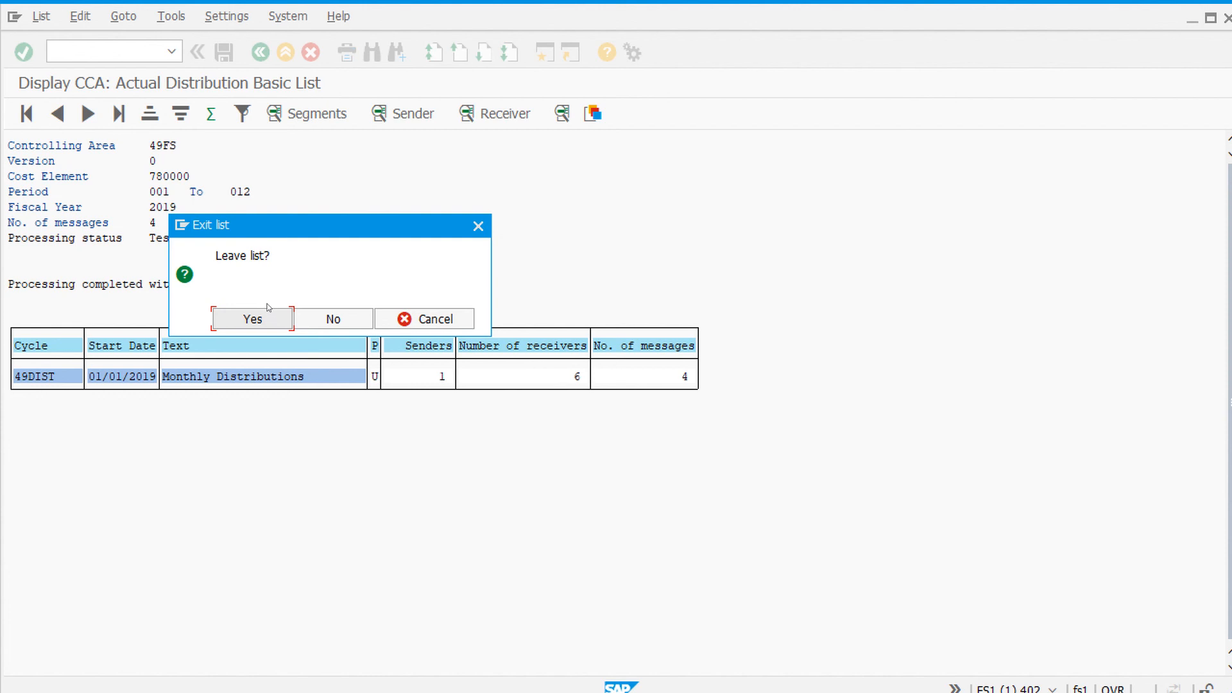
left_click(268, 310)
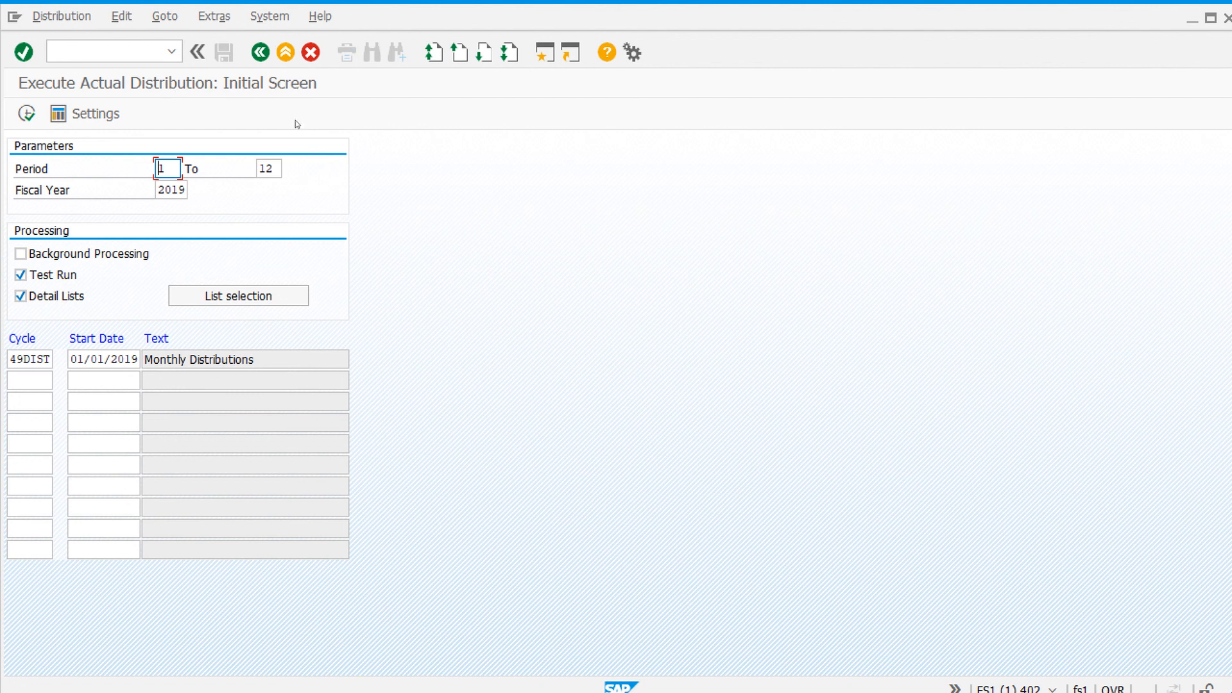
Step: Clear the Test Run option, execute the distribution for real, and exit to the SAP Easy Access menu
left_click(21, 275)
left_click(27, 113)
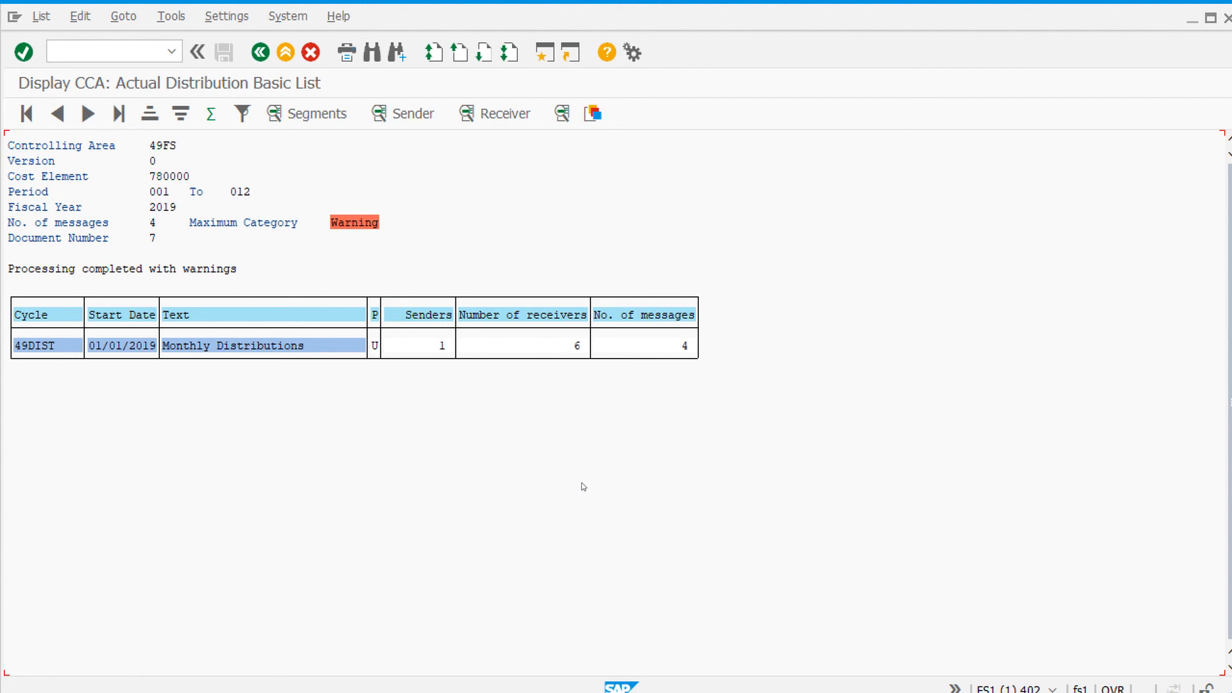
left_click(285, 53)
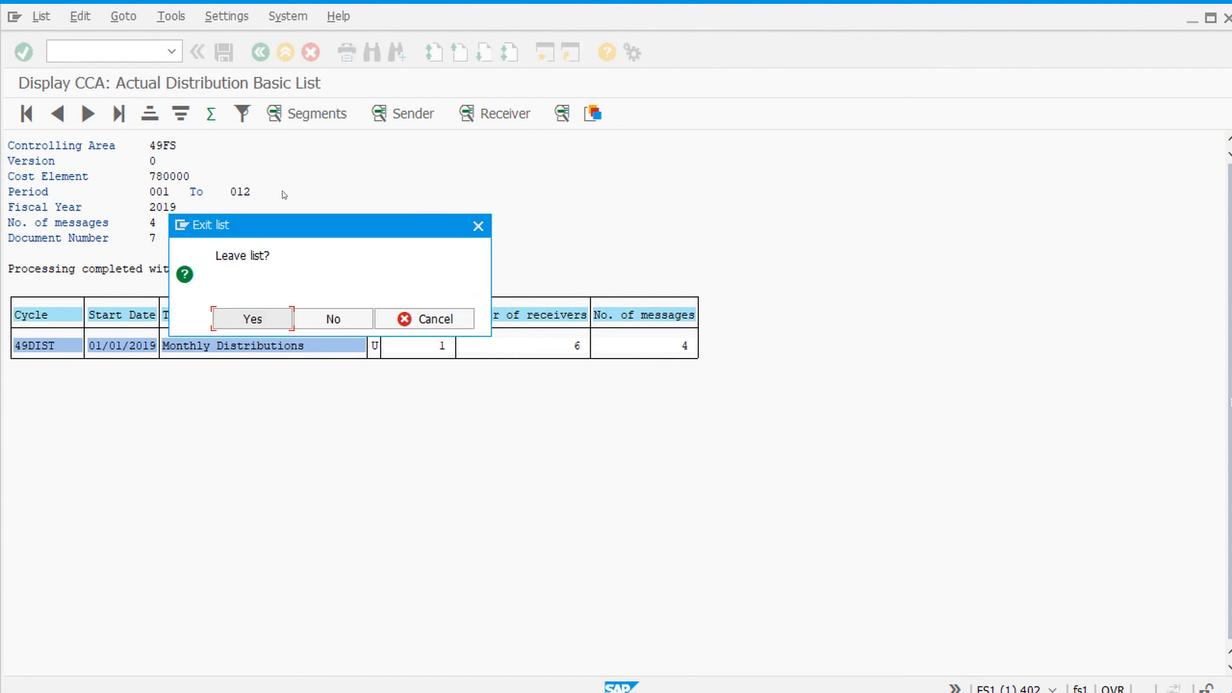
left_click(254, 320)
left_click(285, 52)
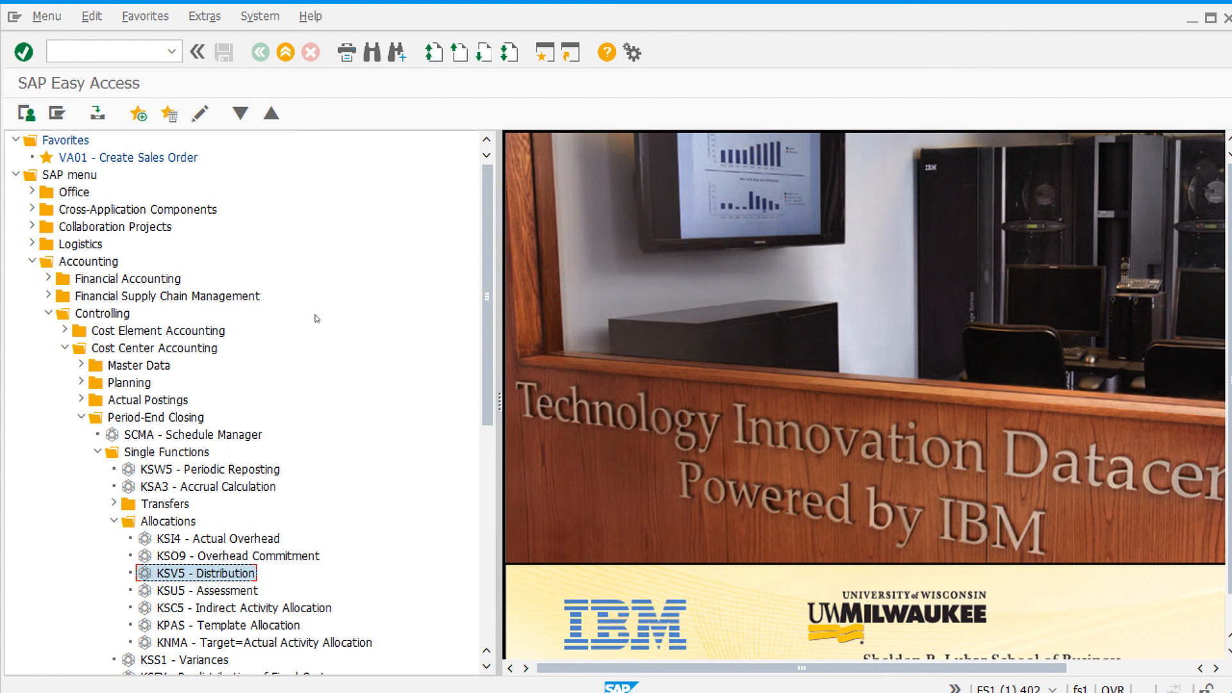
mouse_move(645, 2)
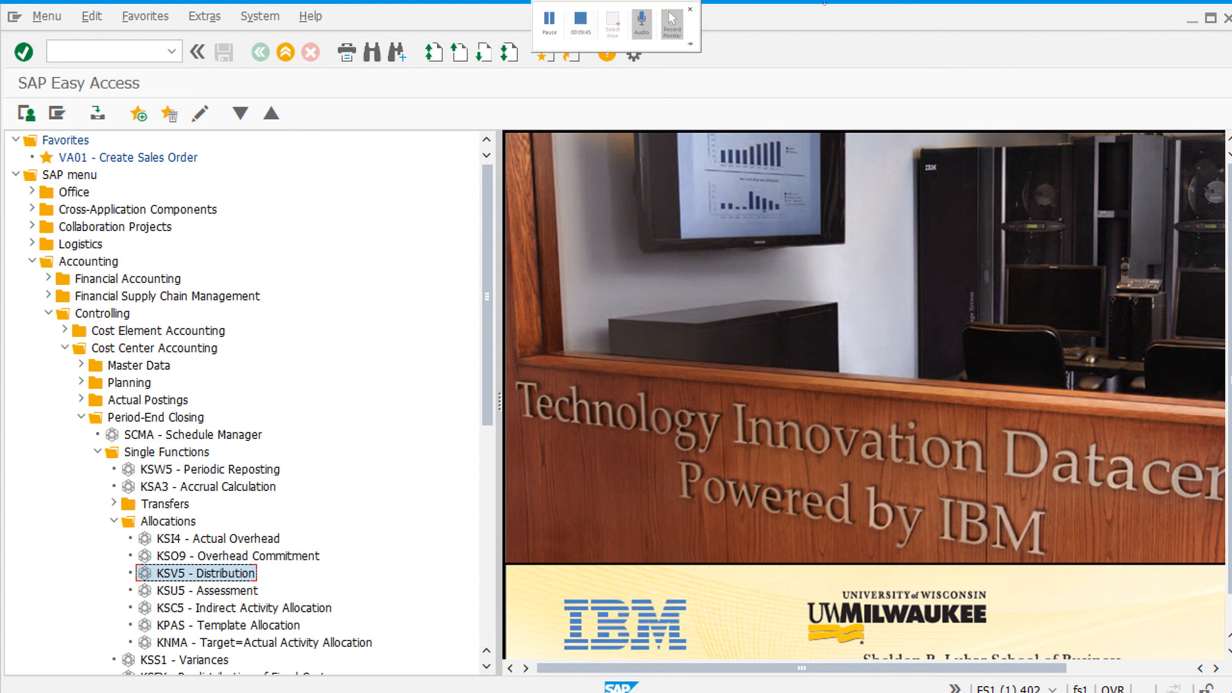